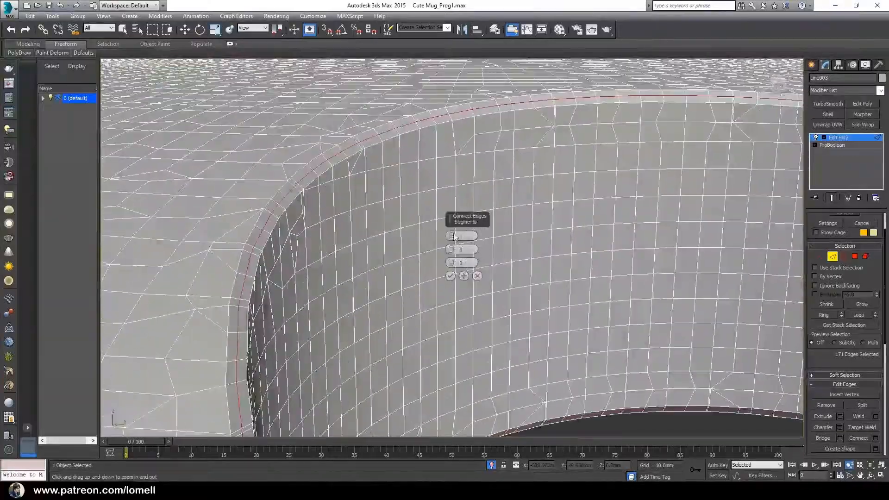
middle_click_drag(463, 288, 464, 273, "alt")
scroll(829, 319, "down", 4)
left_click(845, 338)
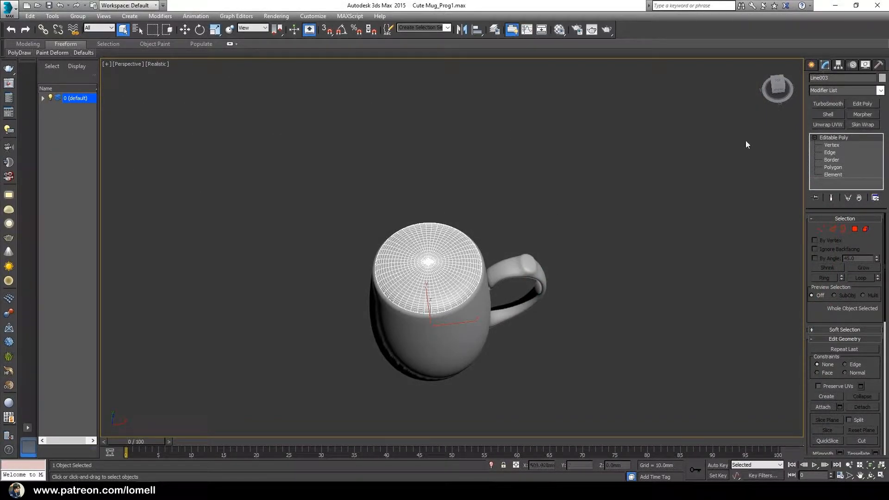
- Isolate the selected mug lid so that the rest of the mug is hidden
middle_click_drag(523, 332, 395, 352)
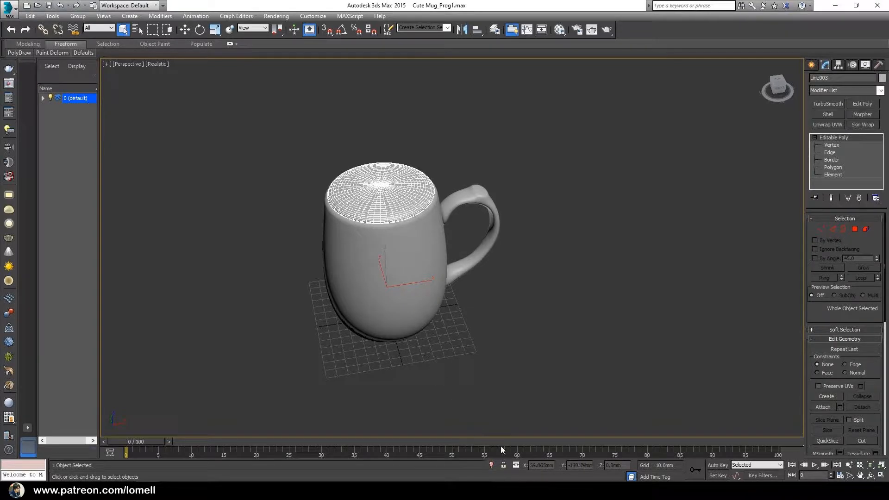
left_click(491, 465)
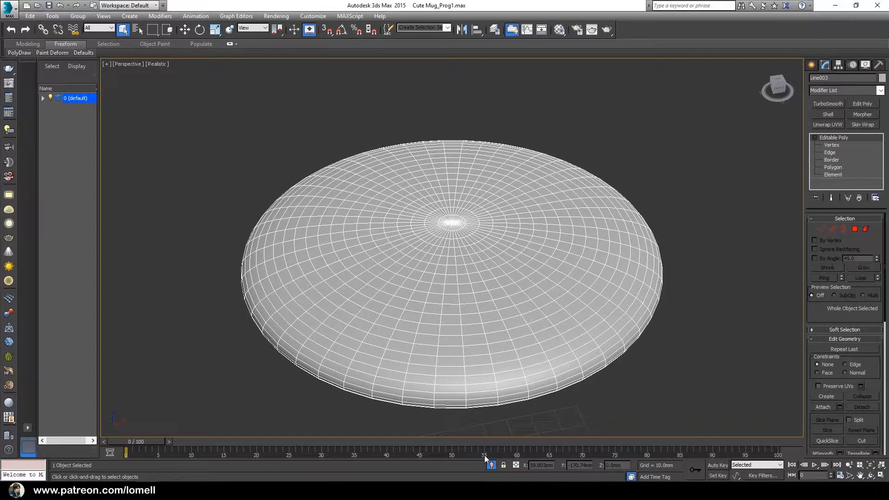
scroll(421, 241, "down", 4)
middle_click_drag(439, 333, 372, 267)
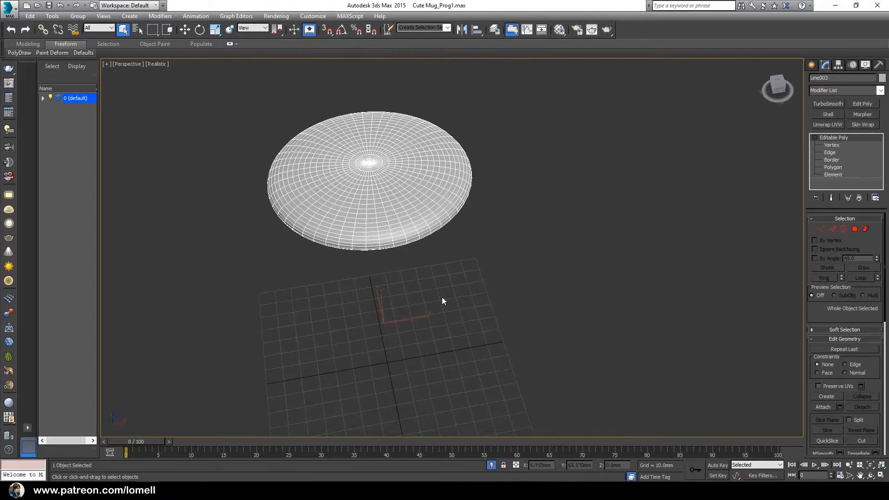
- Create a cylinder beside the lid with a radius of about 22.3 mm and a height of about 26.6 mm
left_click(811, 65)
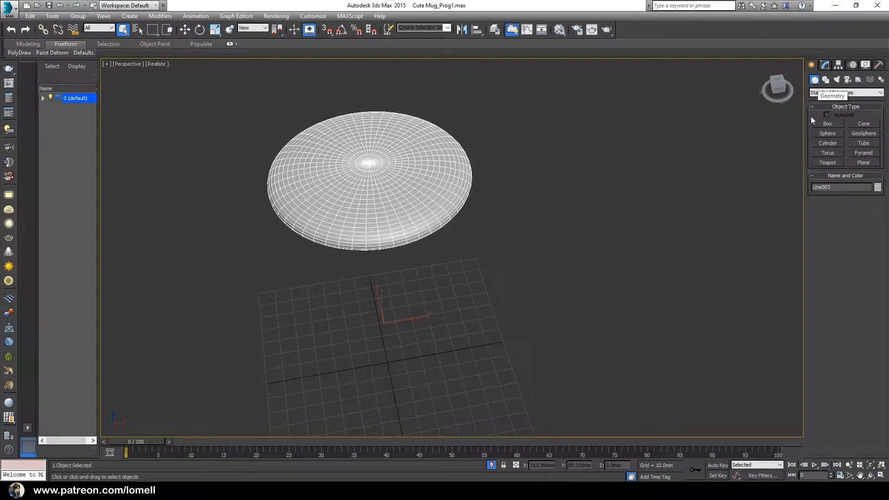
left_click(827, 143)
middle_click_drag(586, 336, 505, 299)
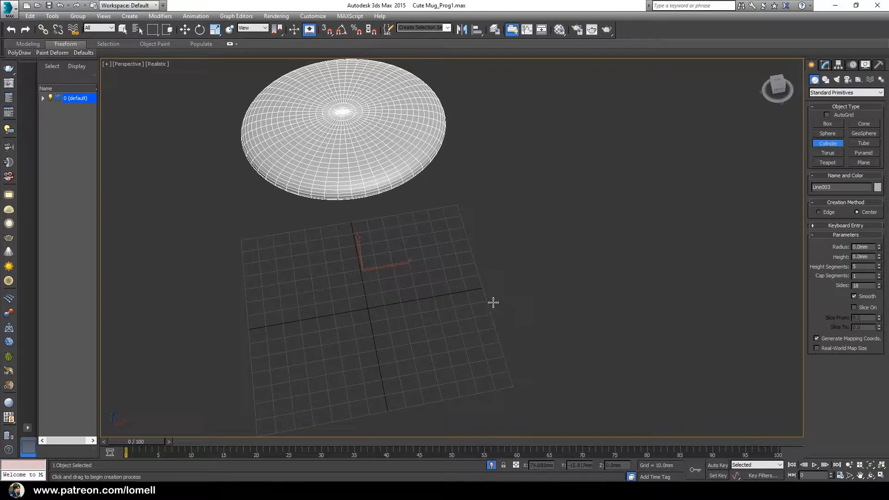
mouse_move(478, 290)
left_mouse_down()
mouse_move(494, 256)
mouse_move(493, 266)
left_mouse_up()
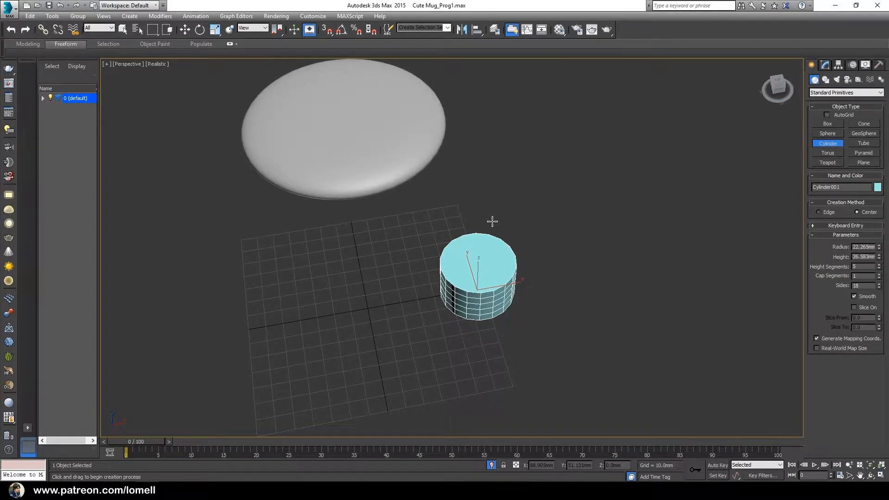
middle_click_drag(492, 221, 439, 332, "alt")
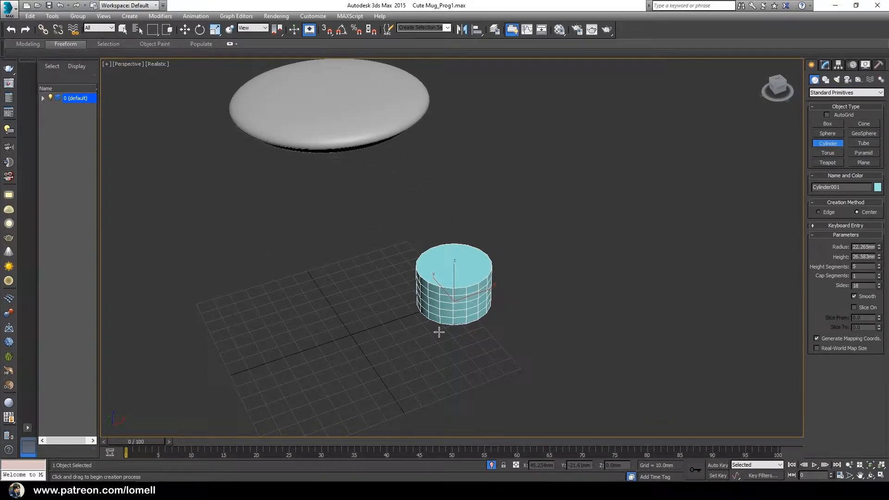
- In a wireframe top view, align the cylinder with the lid's centre line by setting its Y position to 0
key("t")
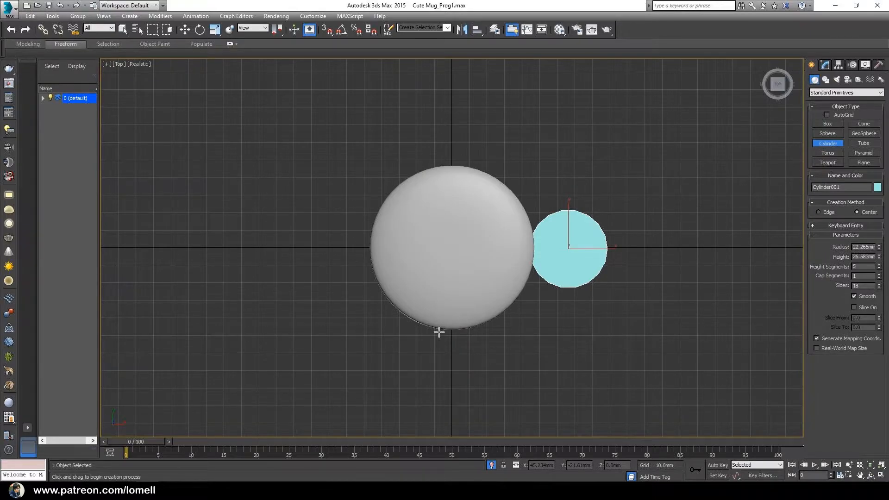
key("F3")
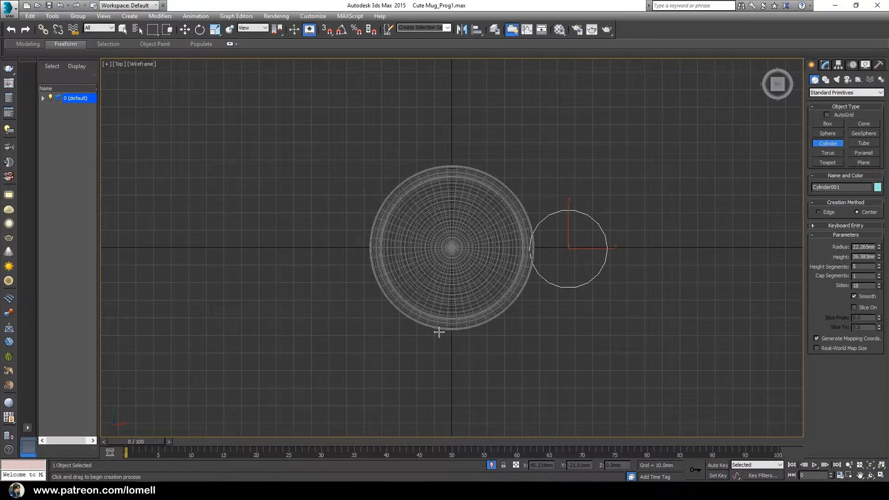
left_click(826, 65)
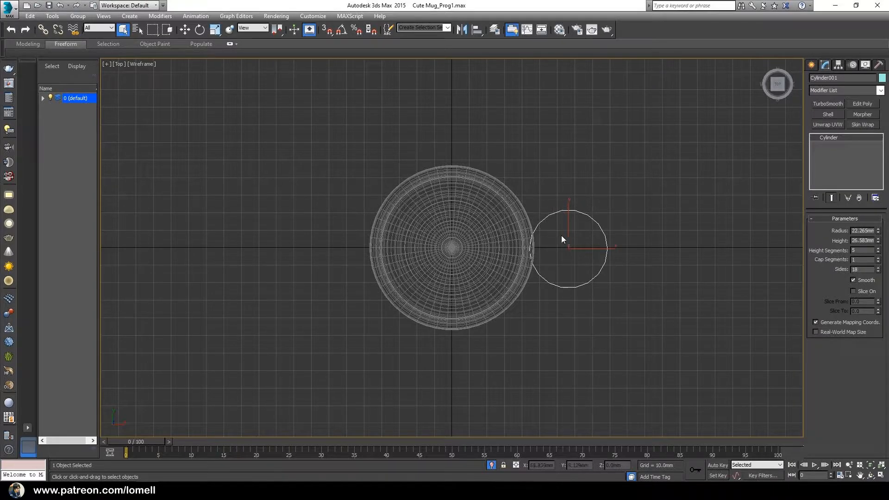
left_click(184, 29)
middle_click_drag(525, 263, 297, 293)
scroll(377, 266, "up", 10)
scroll(324, 278, "up", 3)
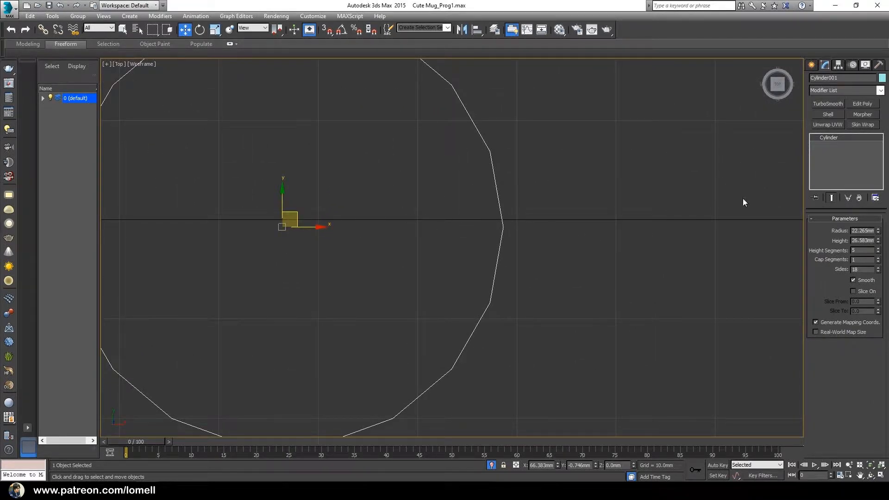
scroll(359, 246, "down", 5)
middle_click_drag(430, 206, 432, 163)
left_click_drag(430, 160, 430, 194)
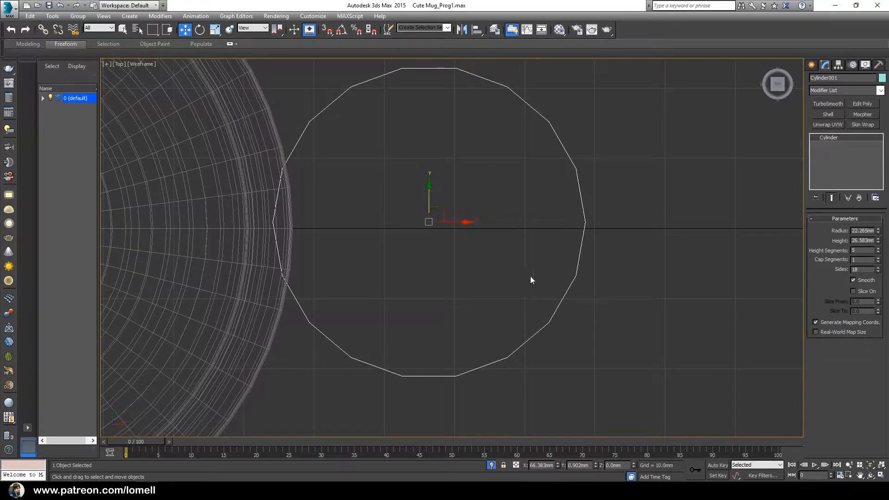
double_click(569, 465)
type("0")
key("Return")
- Move the cylinder along X to about 41.8 mm, overlapping the lid's rim, and reduce its radius to about 14.1 mm
scroll(371, 298, "down", 3)
middle_click_drag(361, 298, 532, 293)
left_click_drag(602, 257, 514, 265)
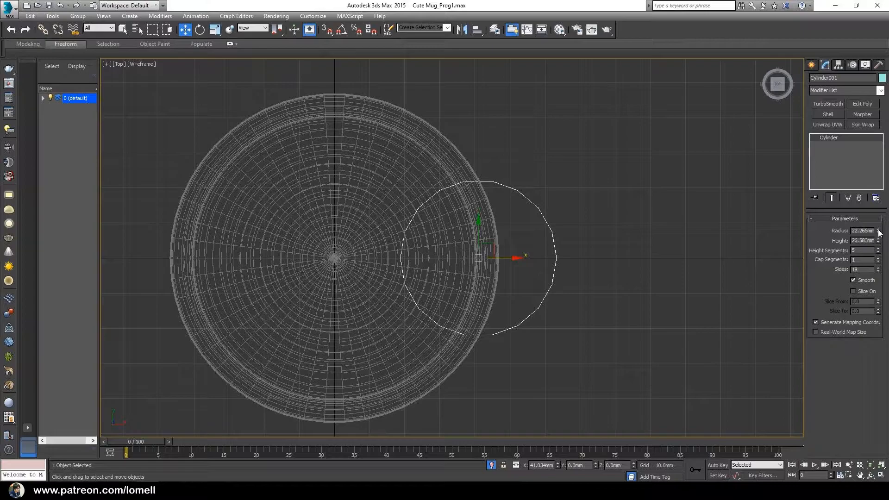
left_click_drag(879, 231, 879, 248)
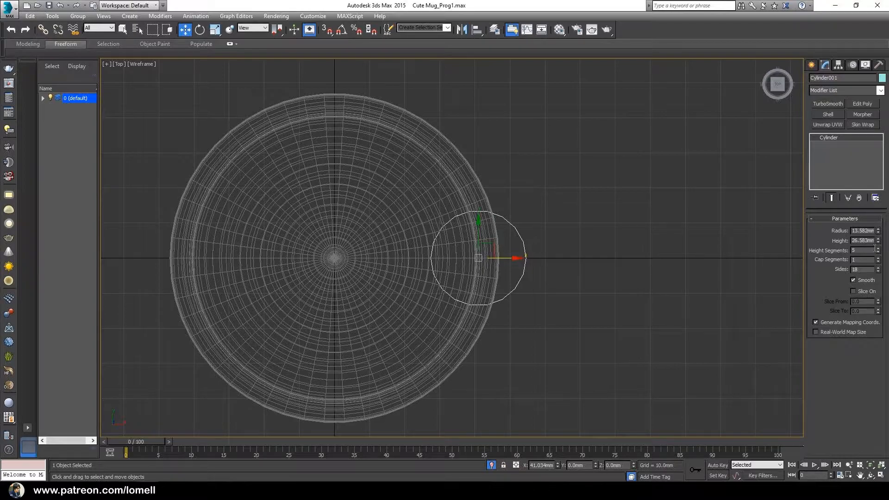
middle_click_drag(447, 336, 476, 340)
left_click_drag(539, 263, 538, 262)
left_click_drag(878, 229, 878, 222)
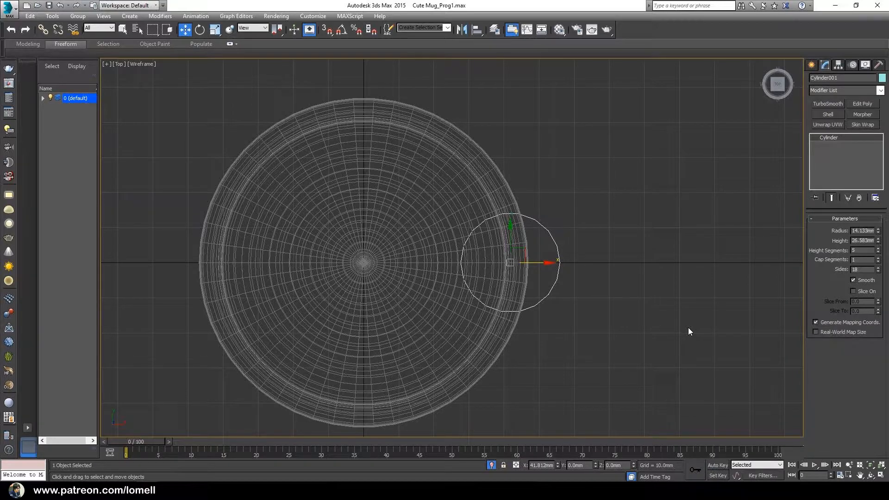
- In the front view, raise the cylinder to about Z 136.5 mm around the lid and reduce its height to about 16.5 mm
key("f")
middle_click_drag(532, 304, 284, 384)
scroll(341, 342, "down", 2)
middle_click_drag(341, 343, 379, 346)
left_click_drag(420, 322, 420, 80)
middle_click_drag(417, 180, 483, 295)
scroll(483, 296, "up", 6)
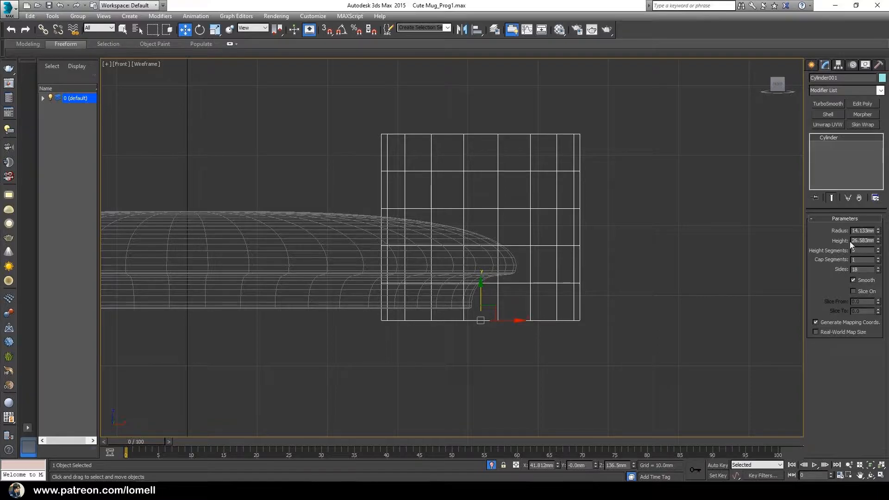
left_click_drag(879, 244, 879, 262)
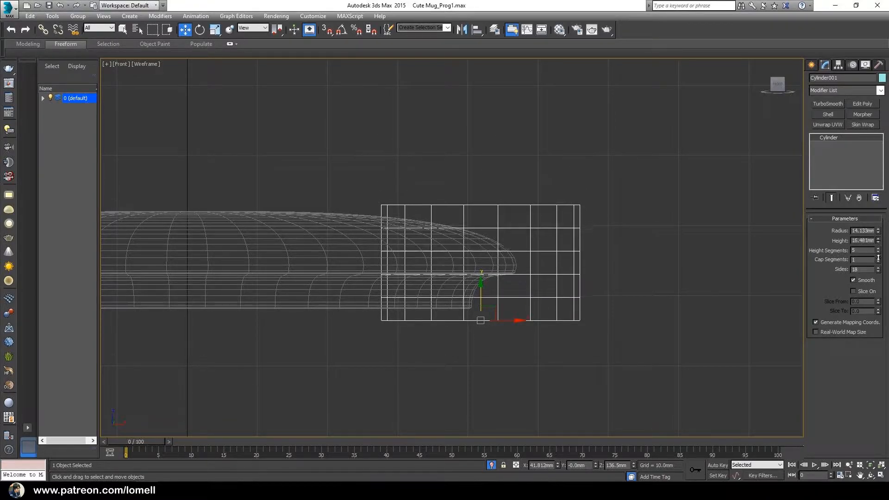
middle_click_drag(742, 303, 702, 308)
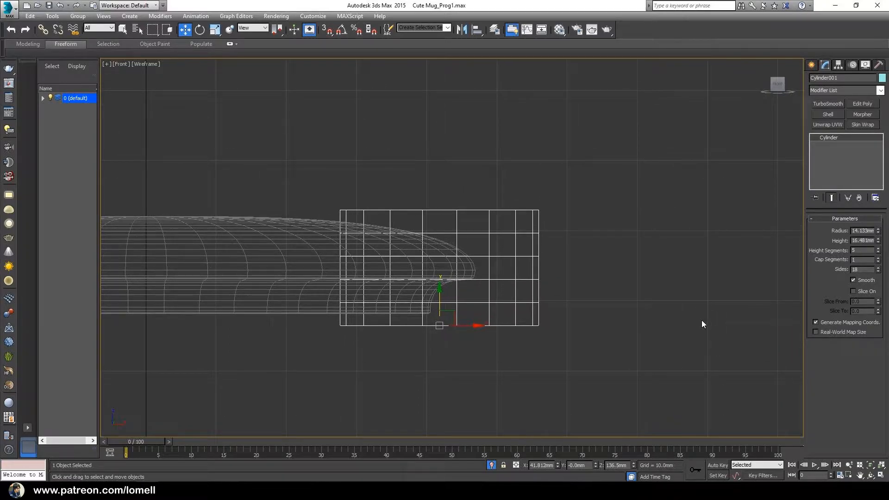
- Return to the shaded perspective view and set the cylinder's sides to 50
key("p")
key("F3")
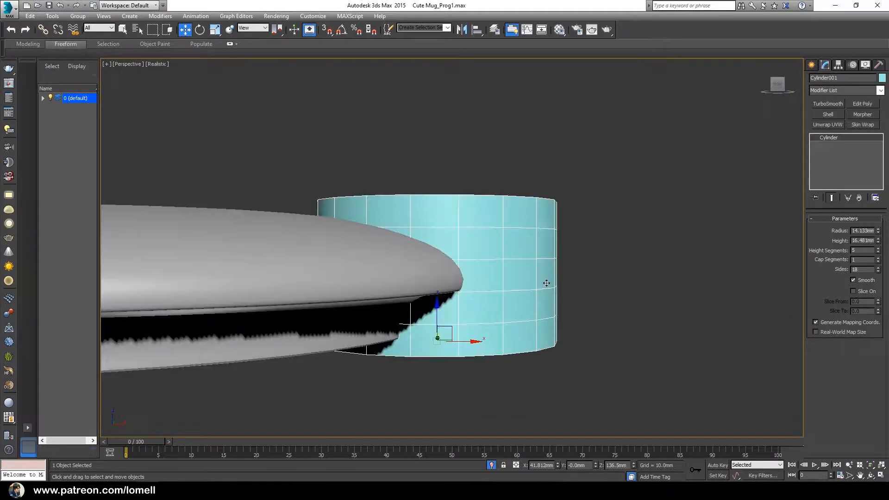
middle_click_drag(522, 282, 535, 298, "alt")
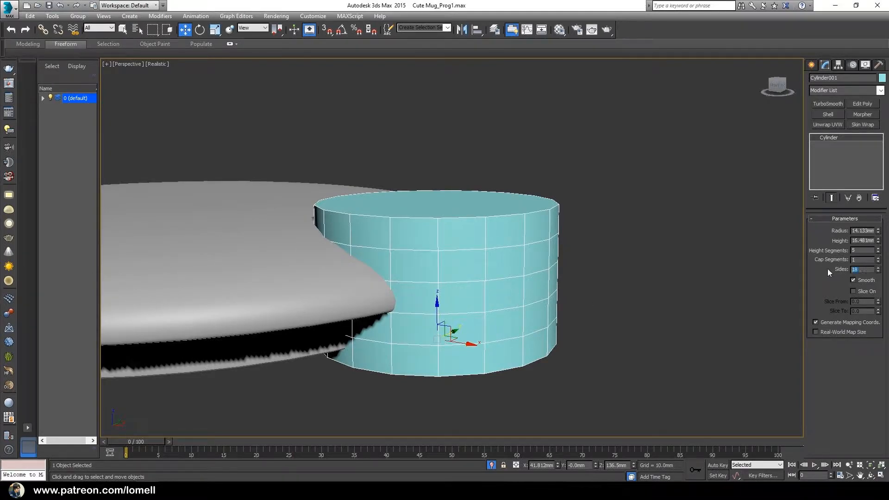
type("50")
key("Return")
mouse_move(482, 296)
middle_mouse_down("alt")
mouse_move(494, 298)
mouse_move(474, 302)
middle_mouse_up("alt")
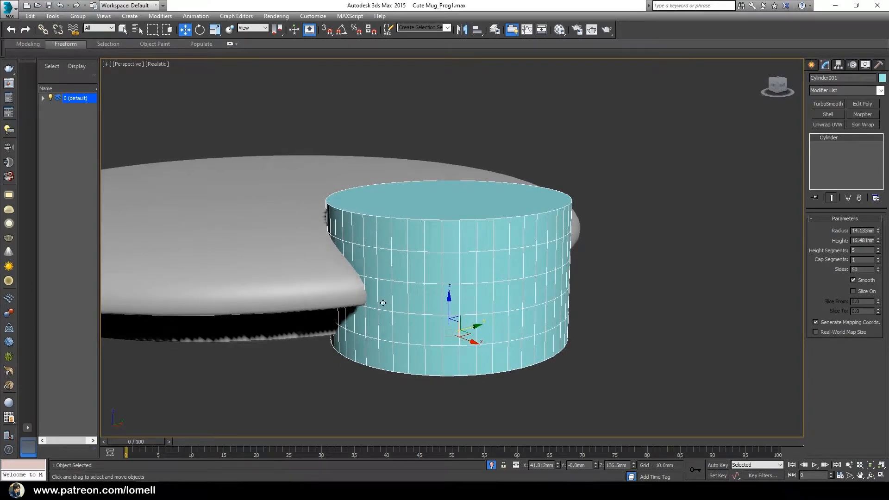
- Subtract the cylinder from the lid with ProBoolean to cut a rounded notch in the lid's rim
middle_click_drag(383, 303, 324, 232, "alt")
left_click_drag(229, 128, 274, 237)
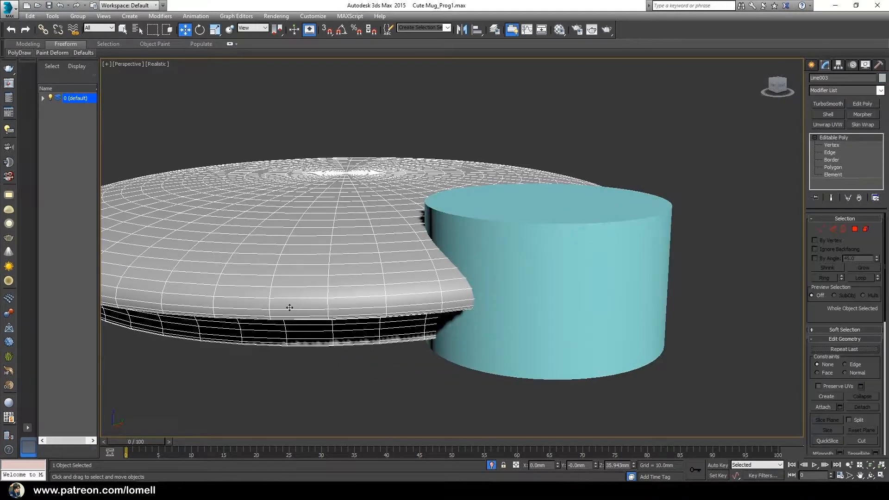
left_click(811, 65)
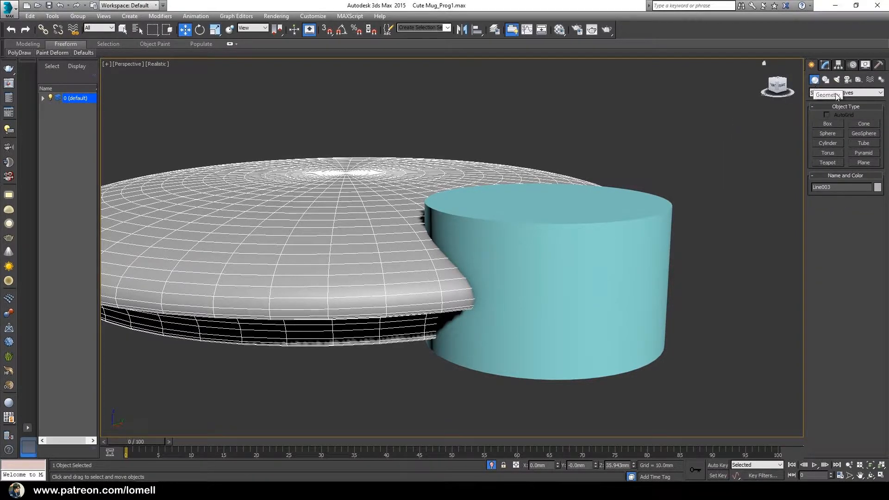
left_click(880, 93)
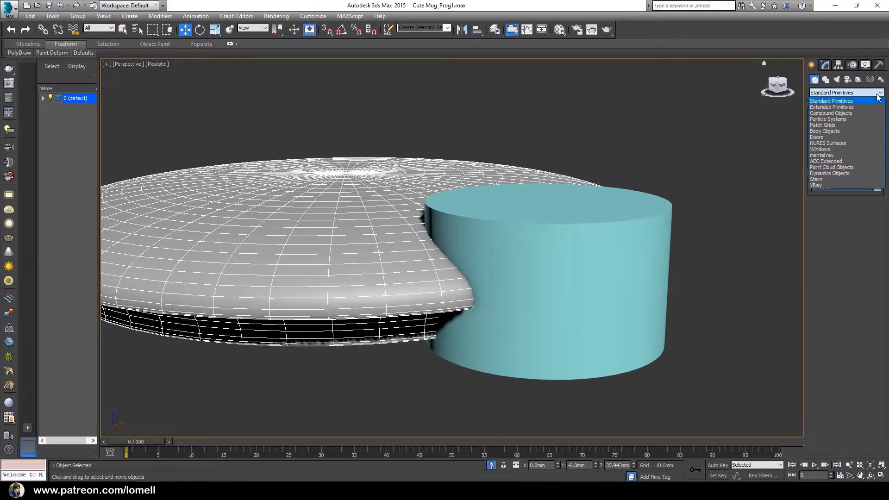
left_click(829, 113)
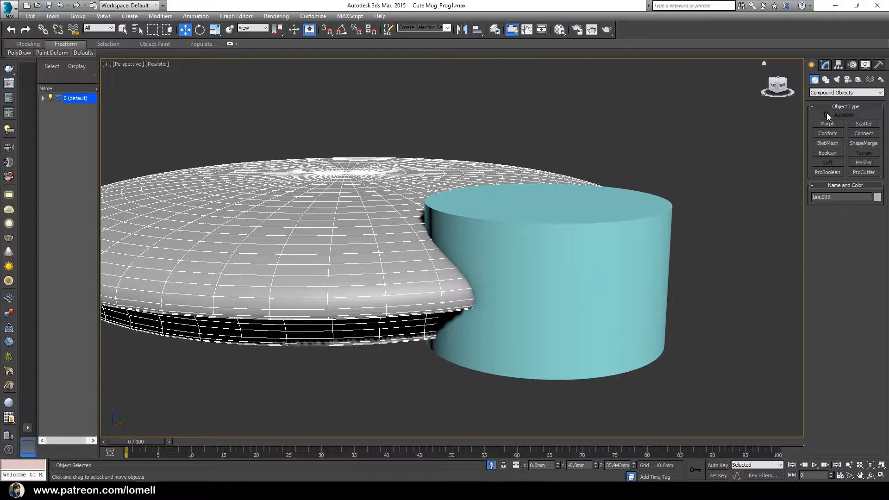
left_click(828, 172)
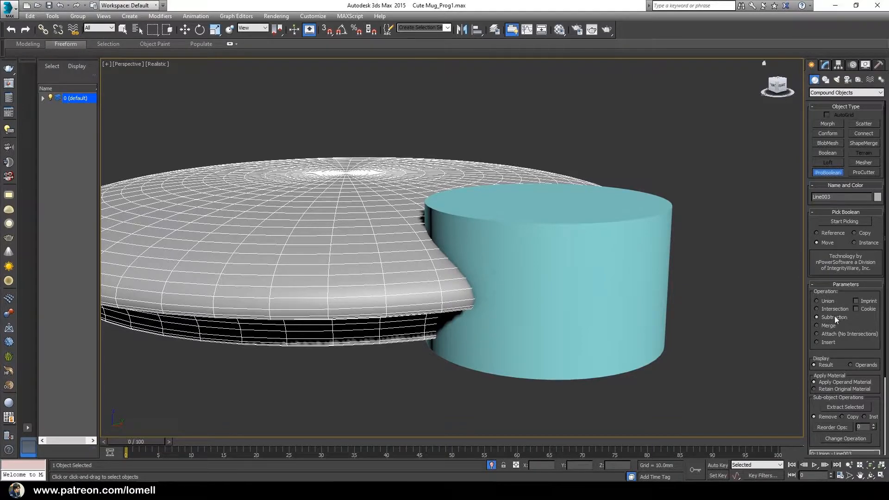
left_click(845, 223)
left_click(601, 354)
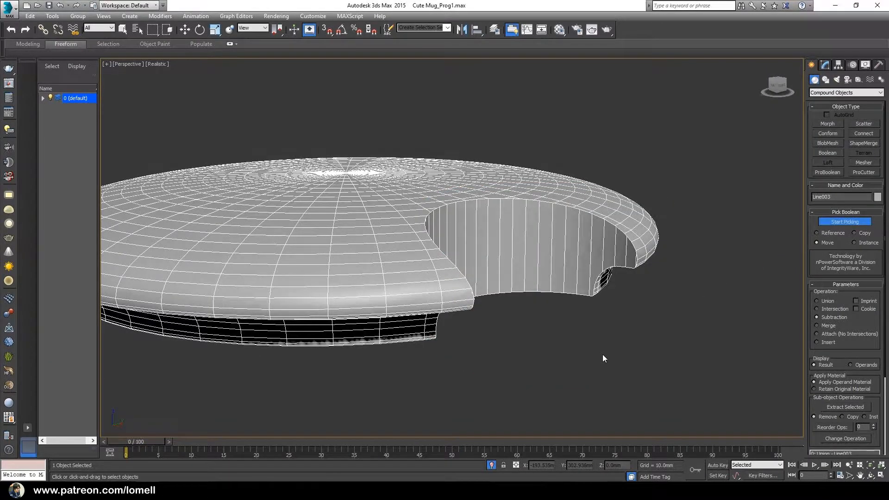
- Enable Make Quadrilaterals for the ProBoolean with a quad size of 1%, and set planar edge removal to Remove Only Invisible
scroll(815, 361, "down", 5)
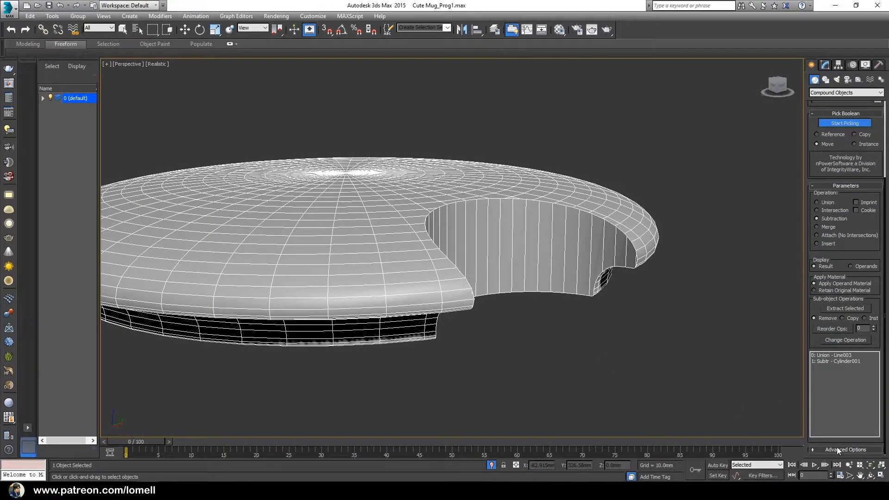
left_click(840, 448)
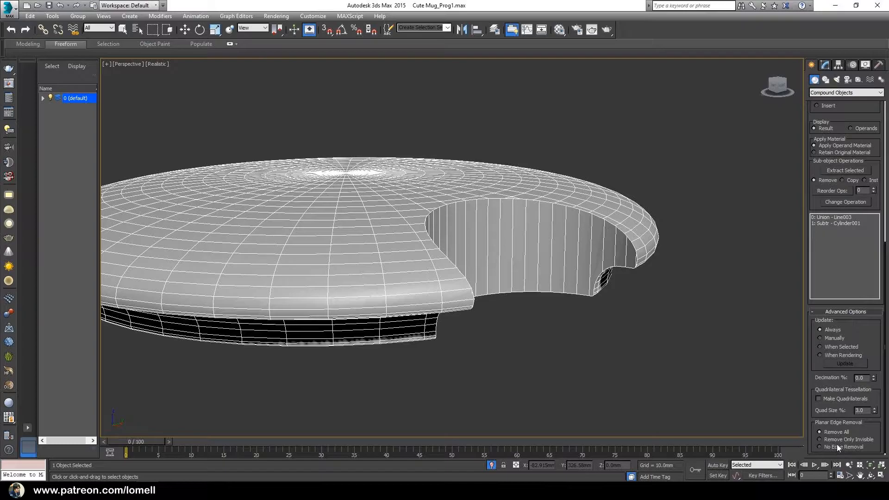
left_click(822, 399)
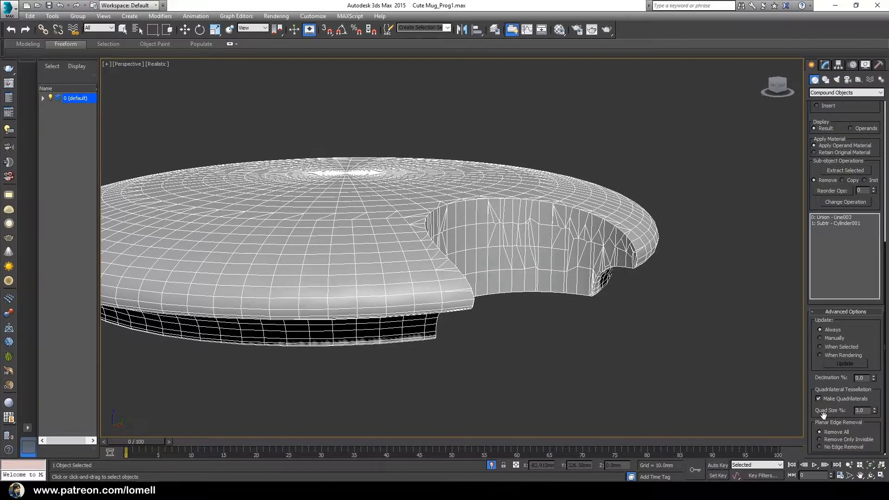
left_click_drag(866, 412, 837, 411)
type("1")
key("Return")
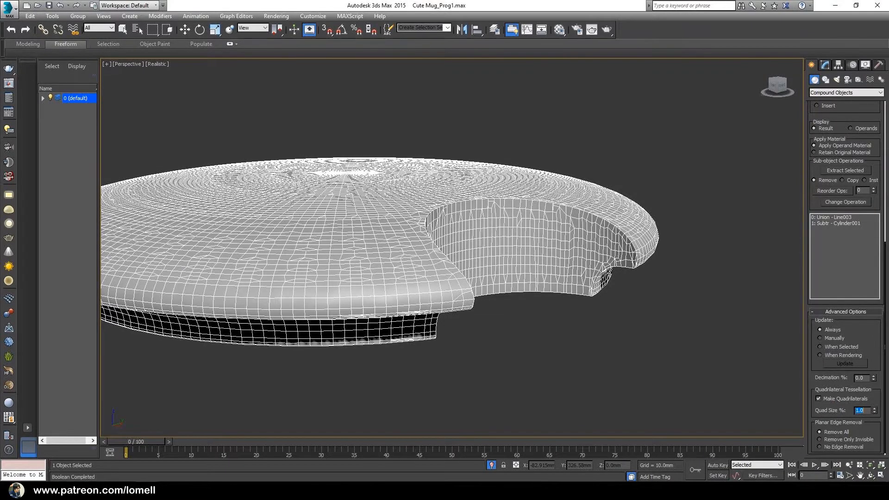
left_click(848, 440)
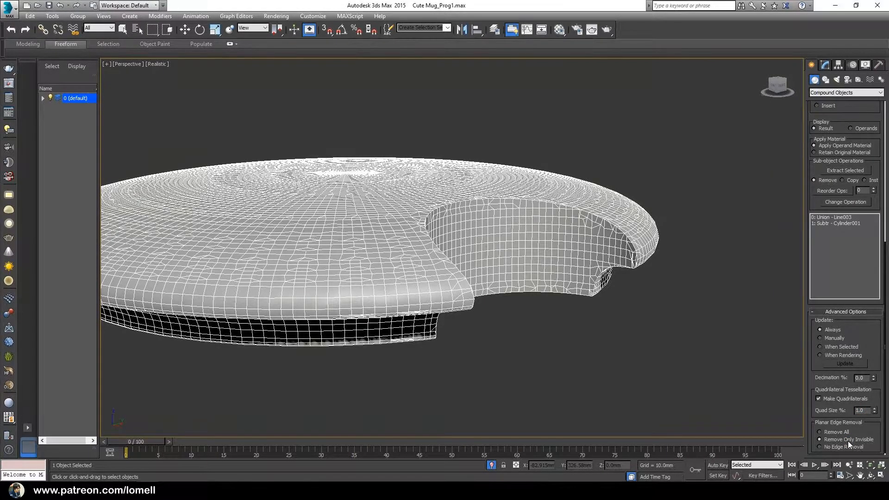
- Add an Edit Poly modifier on top of the lid's ProBoolean
left_click(823, 66)
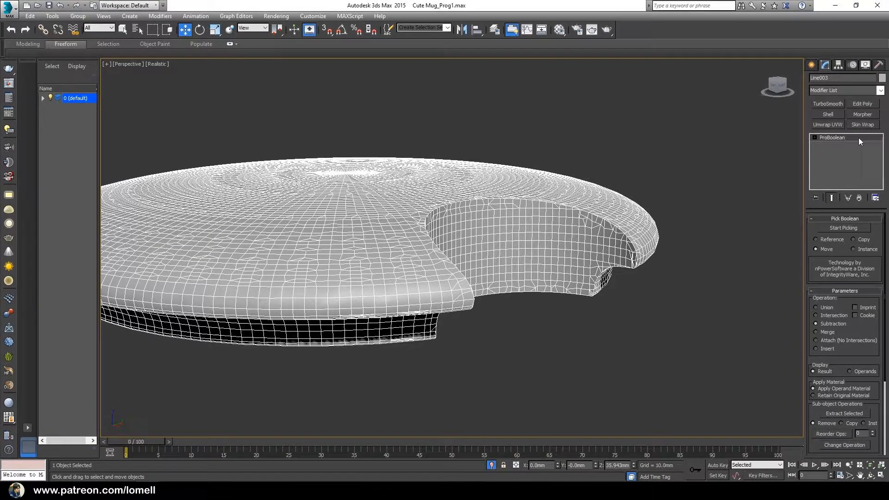
left_click(859, 104)
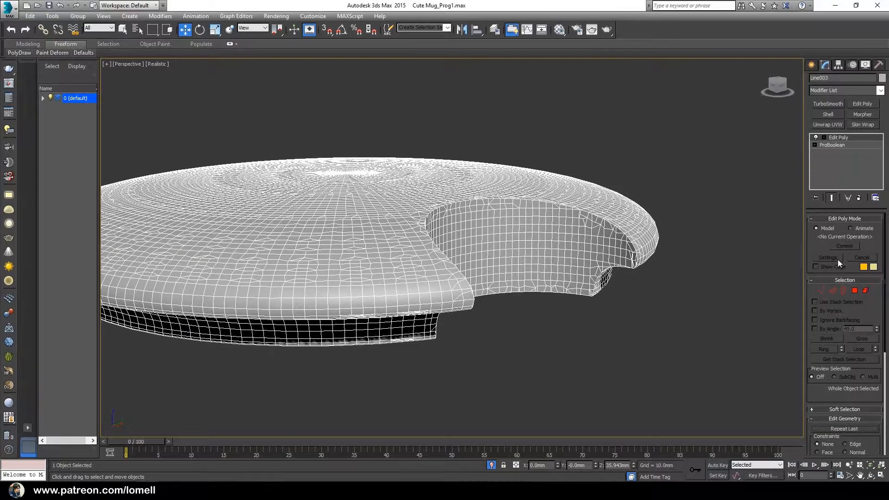
- Switch the Edit Poly modifier to polygon level with the notch's wall polygons selected
left_click(854, 292)
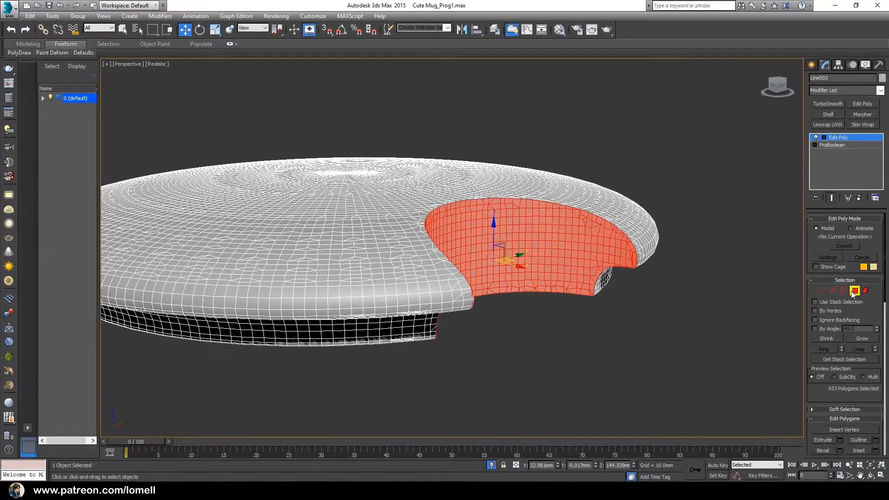
middle_click_drag(482, 273, 465, 295, "alt")
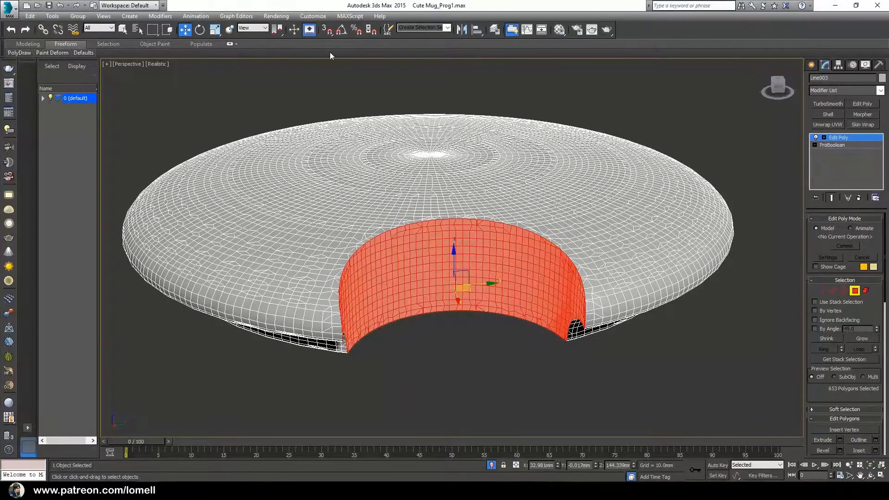
- Try scaling the notch's wall polygons down uniformly while they are still attached to the lid, and undo the scaling
left_click(216, 31)
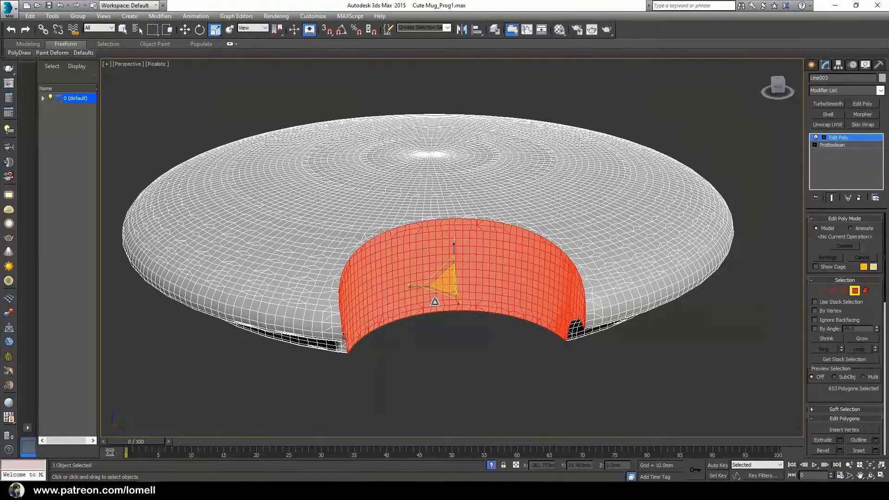
middle_click_drag(449, 281, 453, 285, "alt")
left_click_drag(453, 285, 433, 333)
middle_click_drag(433, 333, 265, 157, "alt")
scroll(412, 306, "up", 2)
scroll(317, 256, "up", 3)
middle_click_drag(503, 210, 549, 233, "alt")
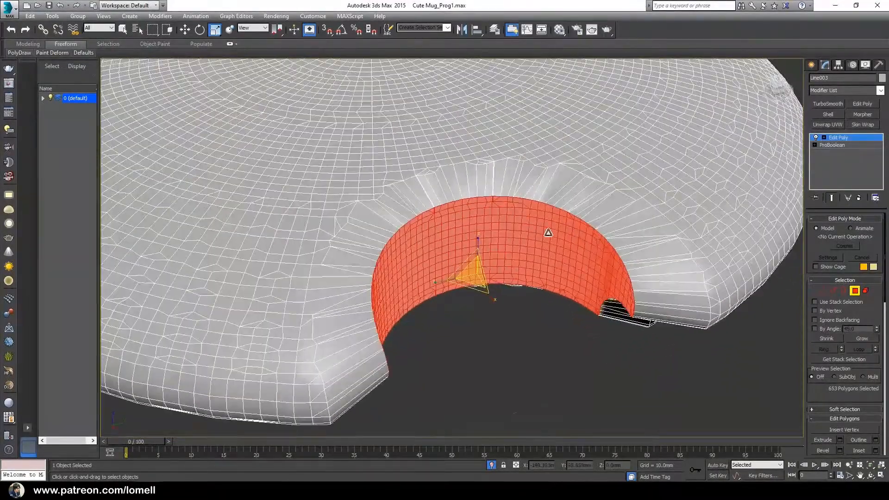
key("ctrl+z")
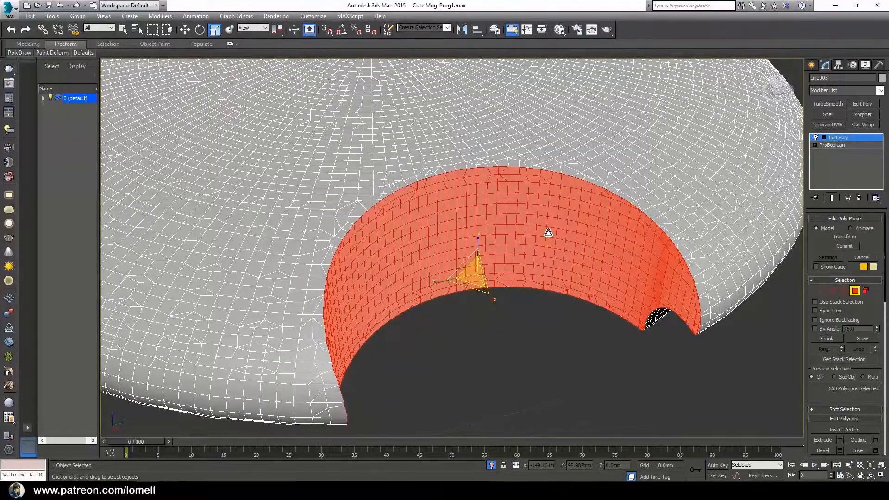
- Detach the selected notch wall polygons to a separate element of the lid, without cloning them
scroll(821, 398, "down", 3)
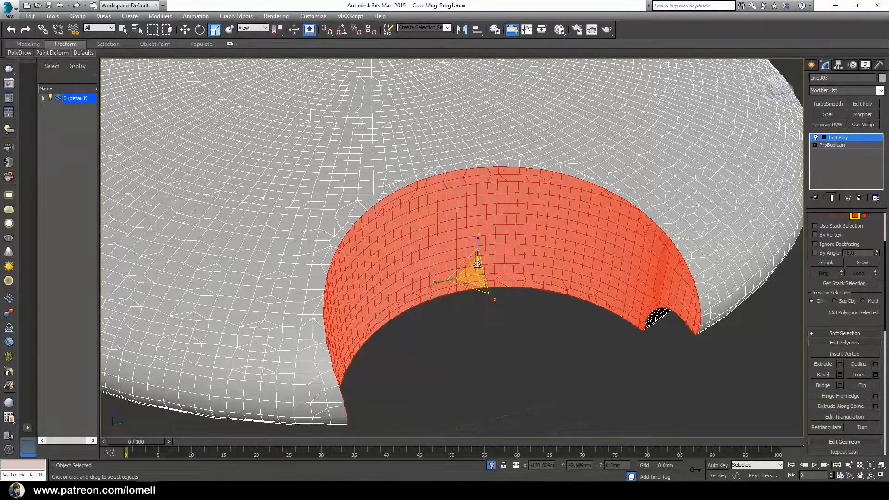
scroll(816, 324, "down", 7)
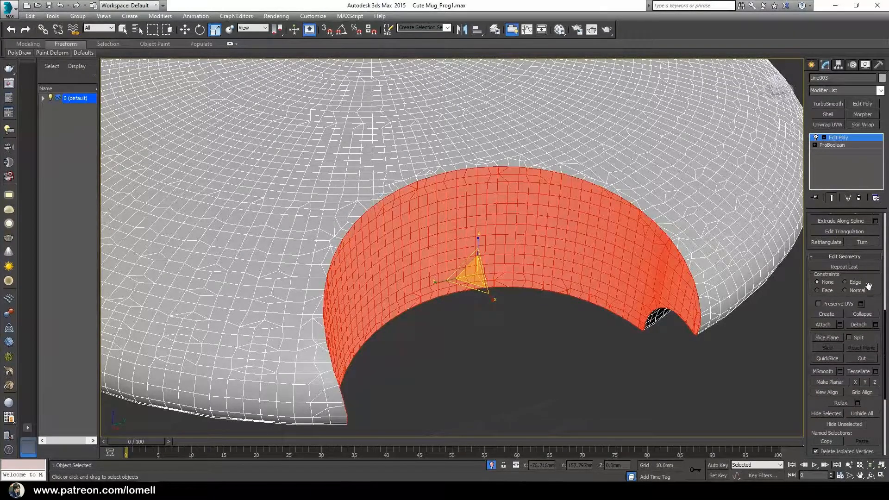
left_click(876, 325)
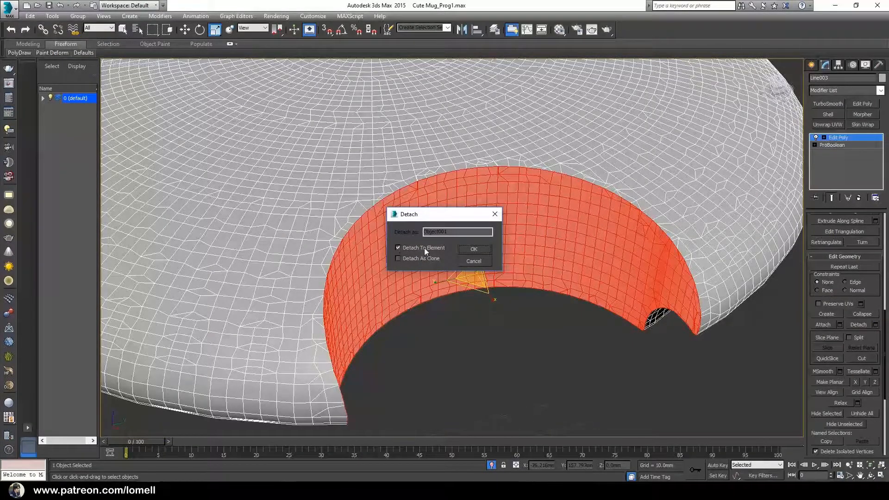
left_click(476, 249)
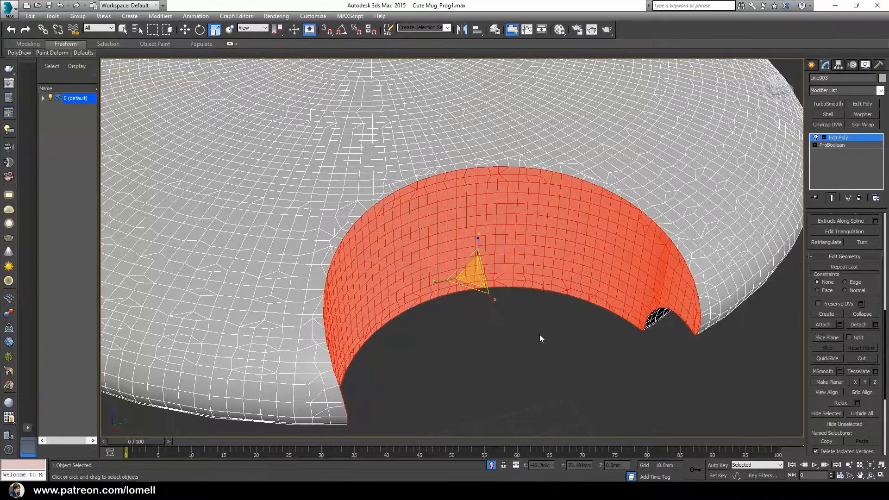
- Try scaling the detached notch wall down uniformly to open a gap around it, and undo the scaling
middle_click_drag(425, 260, 474, 301)
left_click_drag(479, 254, 482, 260)
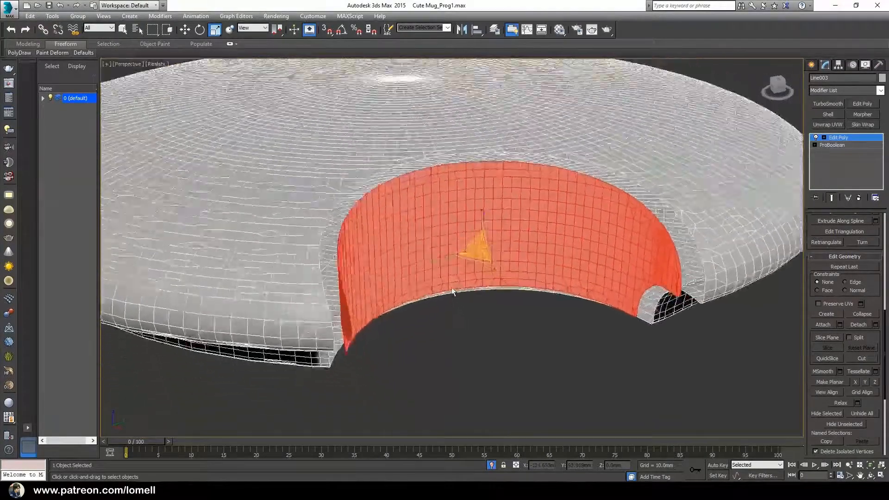
middle_click_drag(453, 292, 392, 263, "alt")
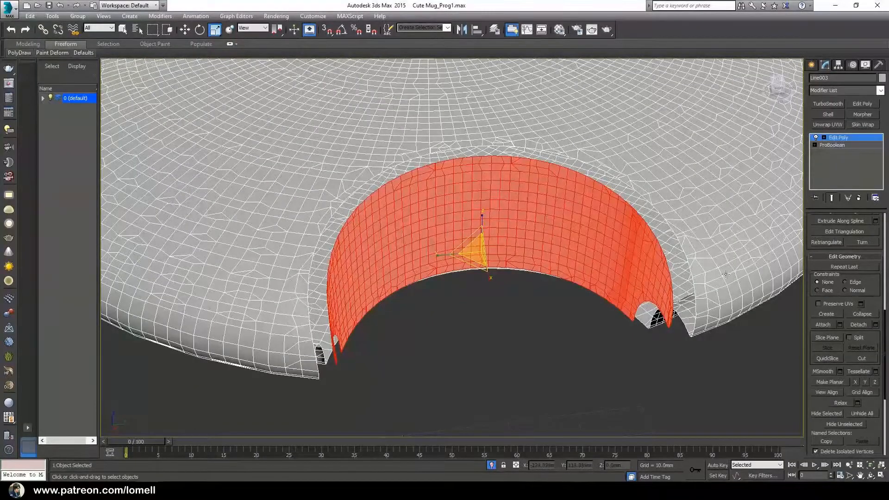
middle_click_drag(458, 329, 460, 318, "alt")
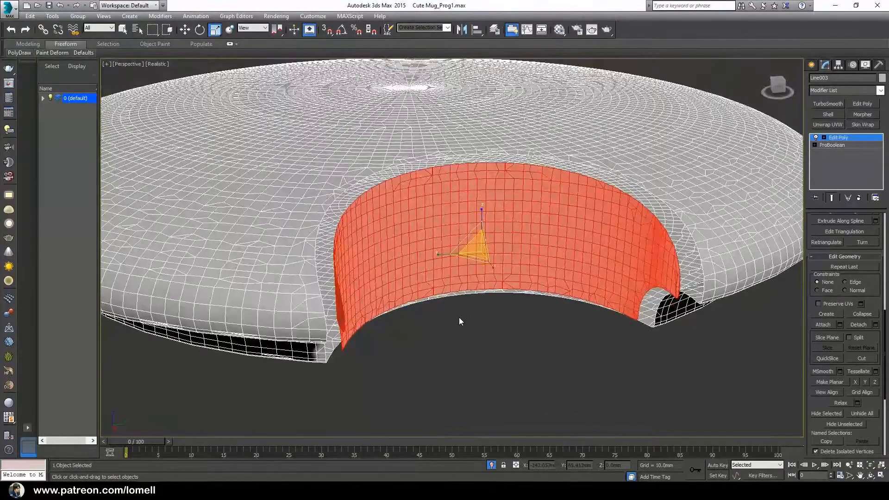
key("ctrl+z")
- Scale the detached notch wall down to about 97% and adjust it along Y, leaving a narrow gap to the lid
middle_click_drag(403, 309, 530, 242)
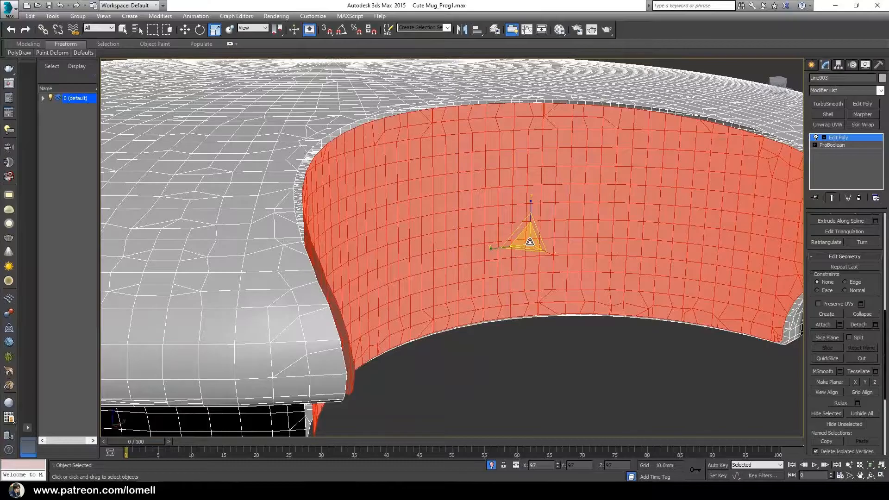
middle_click_drag(530, 241, 481, 237, "alt")
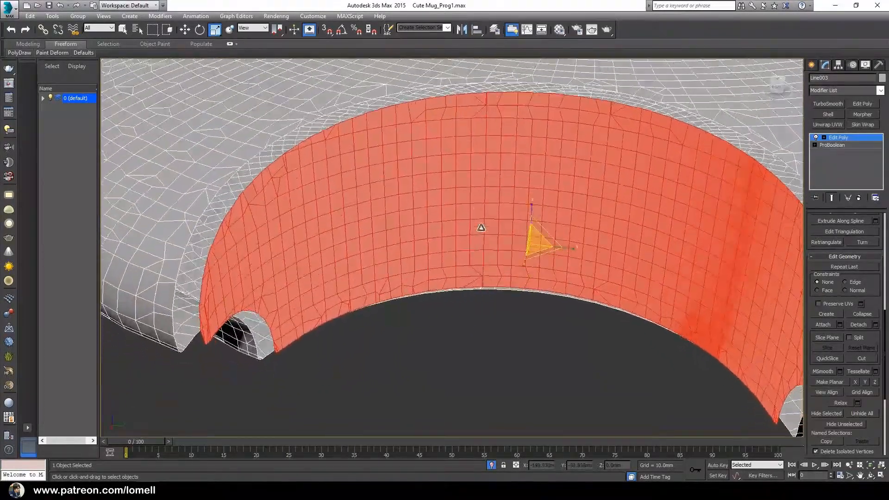
middle_click_drag(567, 94, 487, 218, "alt")
left_click_drag(488, 218, 488, 223)
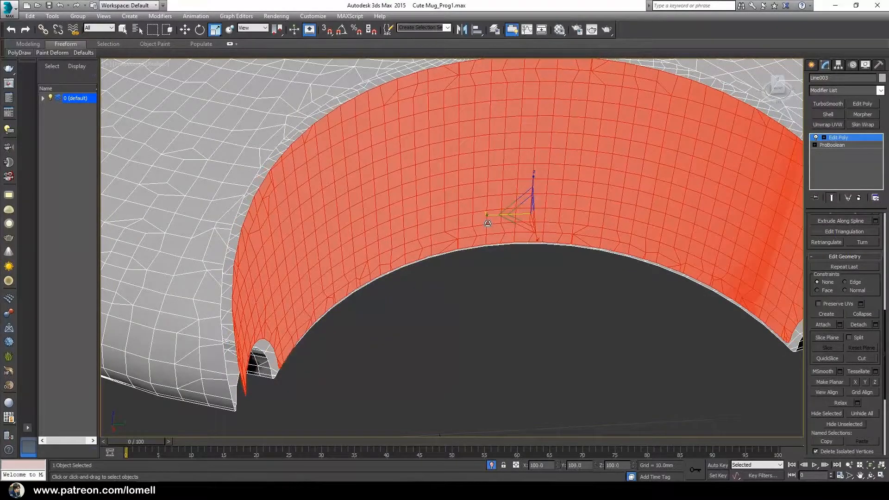
middle_click_drag(280, 317, 411, 236, "alt")
key("alt+z")
left_click_drag(410, 237, 433, 226)
middle_click_drag(433, 226, 446, 220, "alt")
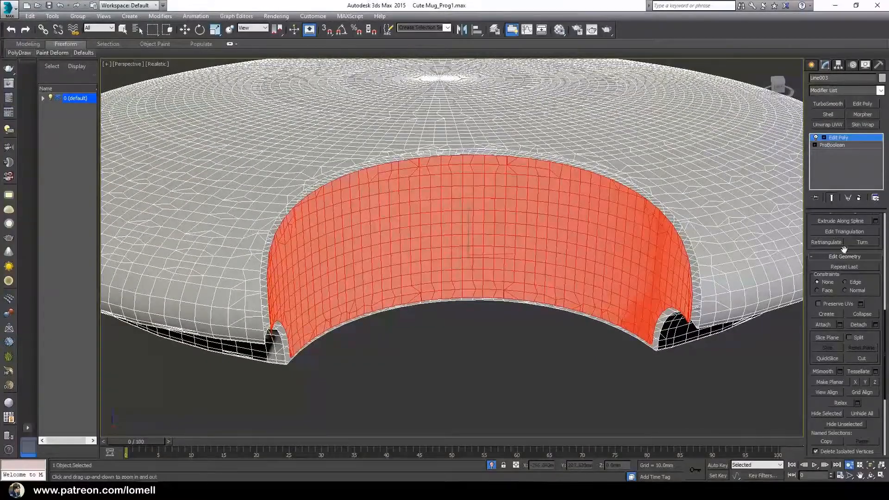
- Select the open borders of the notch wall and the lid's cut and bridge the gap between them
scroll(882, 367, "up", 5)
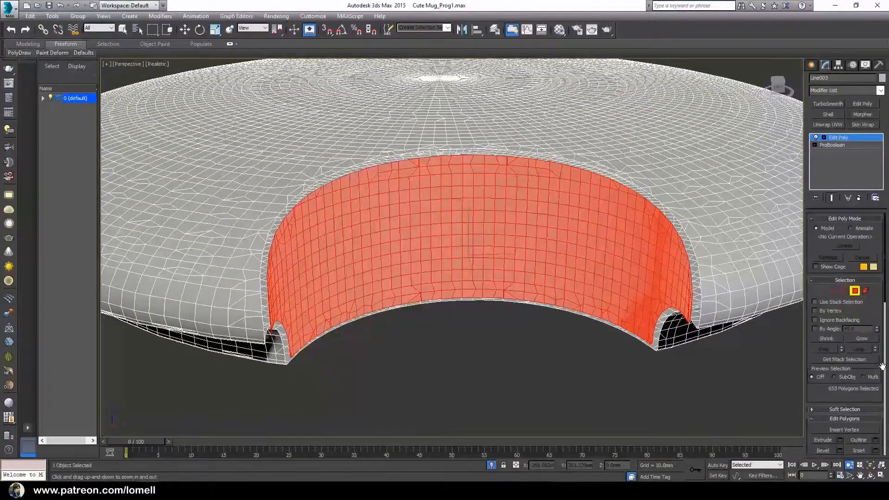
left_click(844, 291)
left_click_drag(385, 364, 373, 252)
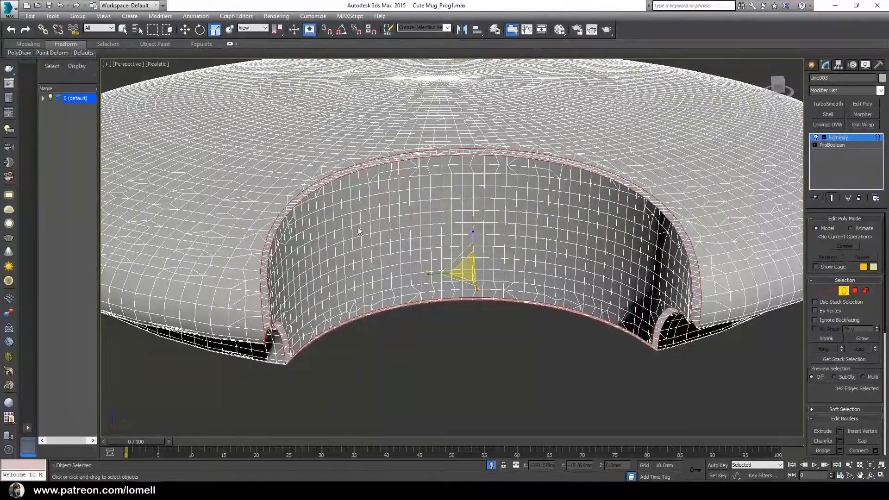
middle_click_drag(316, 212, 329, 221, "alt")
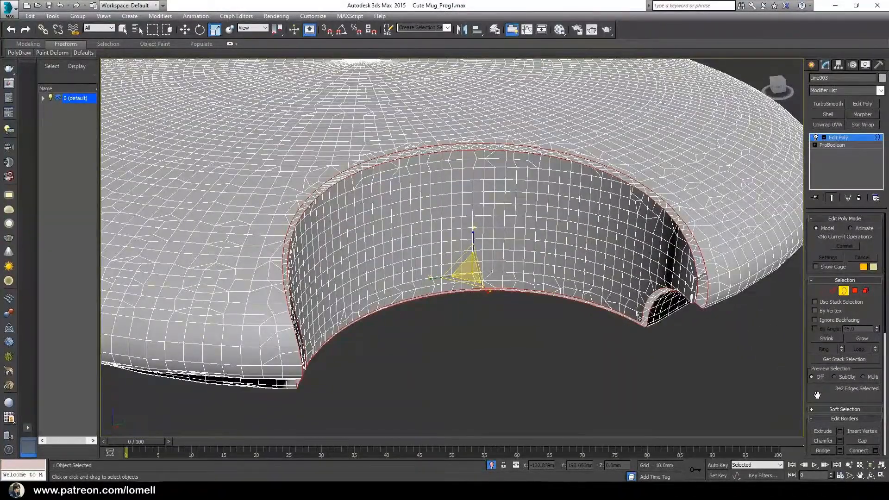
scroll(818, 394, "down", 5)
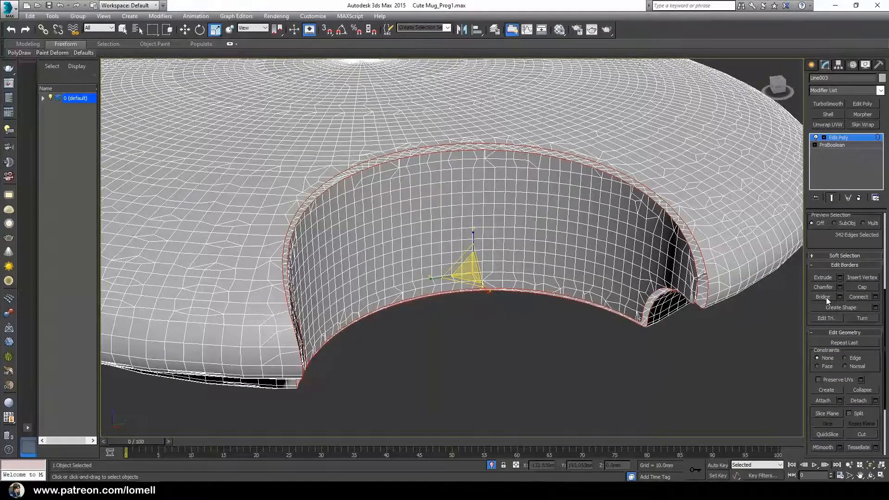
left_click(826, 297)
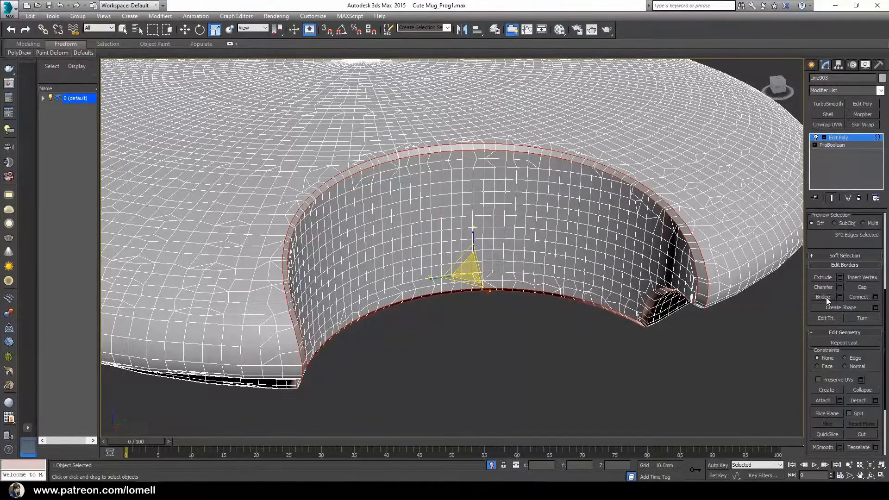
- Select the whole ring of short edges crossing the bridged strip around the notch at edge level
left_click_drag(810, 237, 817, 352)
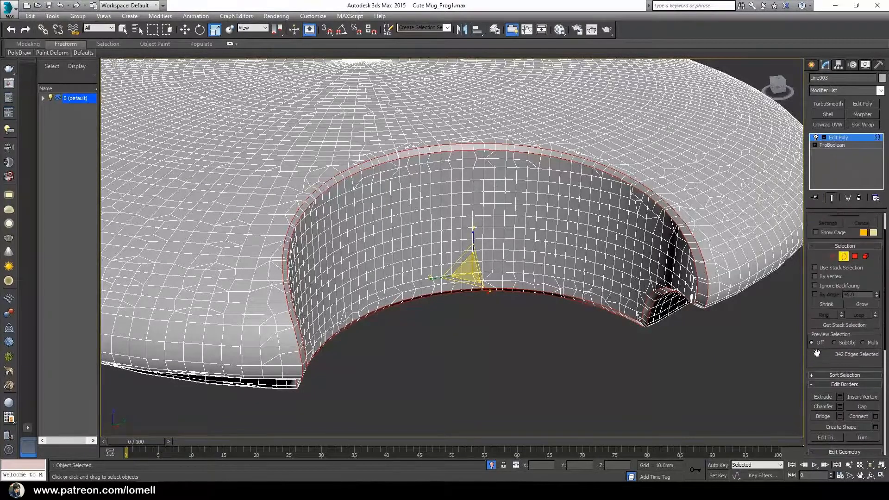
left_click(833, 256)
middle_click_drag(338, 257, 321, 244, "alt")
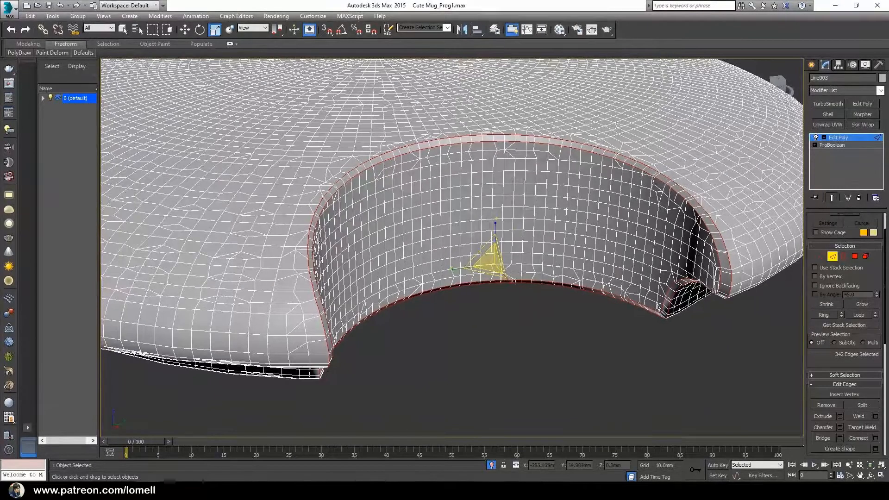
scroll(324, 160, "up", 8)
left_click(328, 161)
middle_click_drag(328, 161, 382, 187)
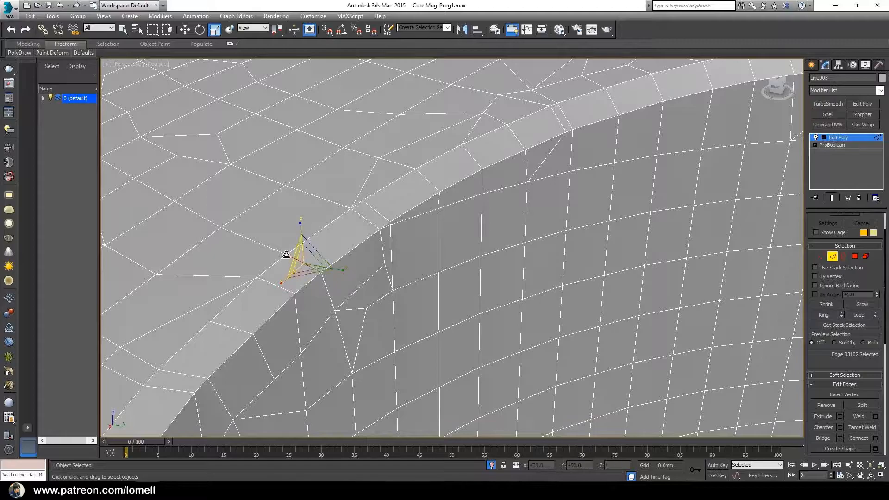
left_click(271, 284, "shift")
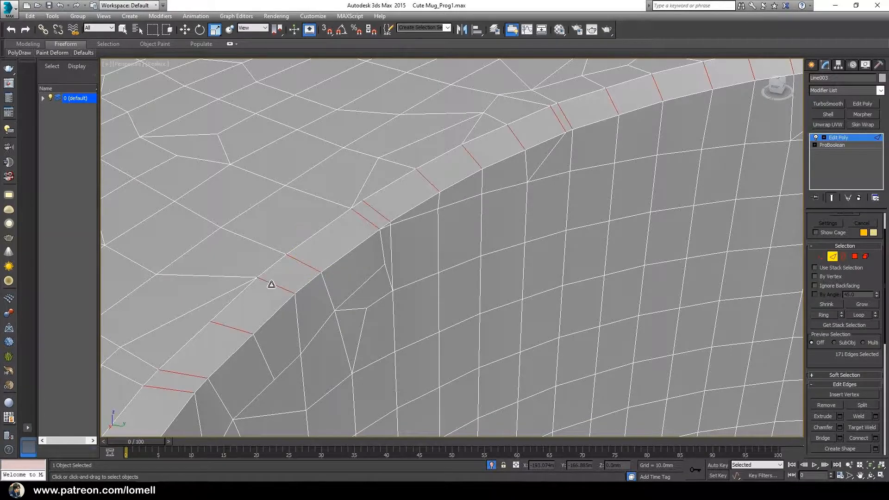
- Connect the selected edge ring with 1 segment to add an edge loop along the middle of the bridged strip
scroll(277, 288, "down", 4)
middle_click_drag(278, 290, 297, 266, "alt")
scroll(490, 170, "down", 5)
middle_click_drag(402, 252, 366, 213, "alt")
scroll(352, 185, "up", 5)
middle_click_drag(376, 178, 321, 265, "alt")
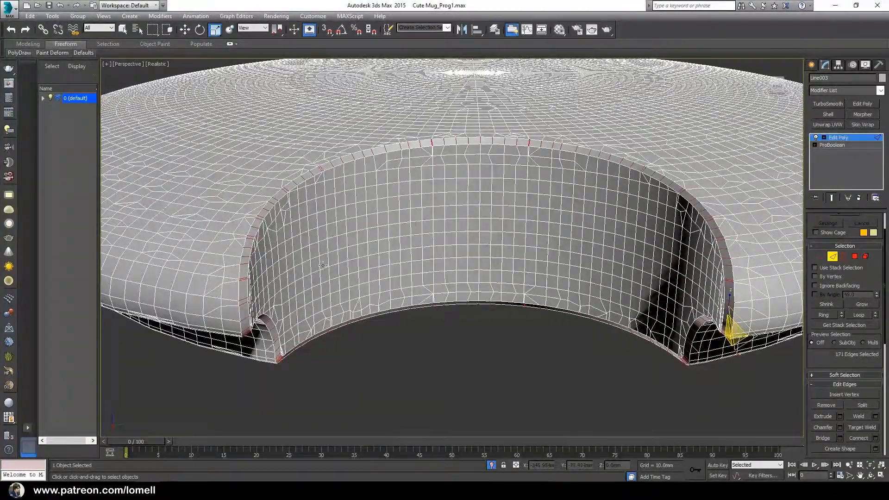
right_click(523, 218)
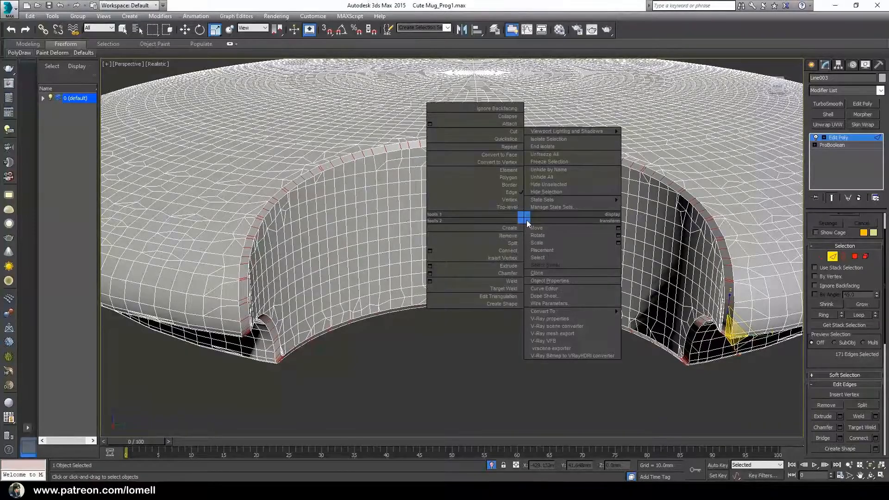
left_click(430, 254)
middle_click_drag(316, 282, 306, 210, "ctrl+alt")
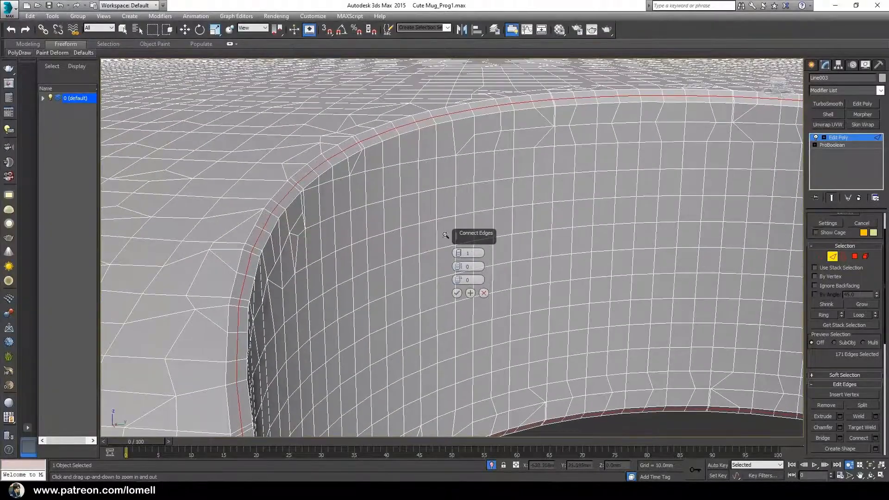
left_click_drag(470, 240, 464, 223)
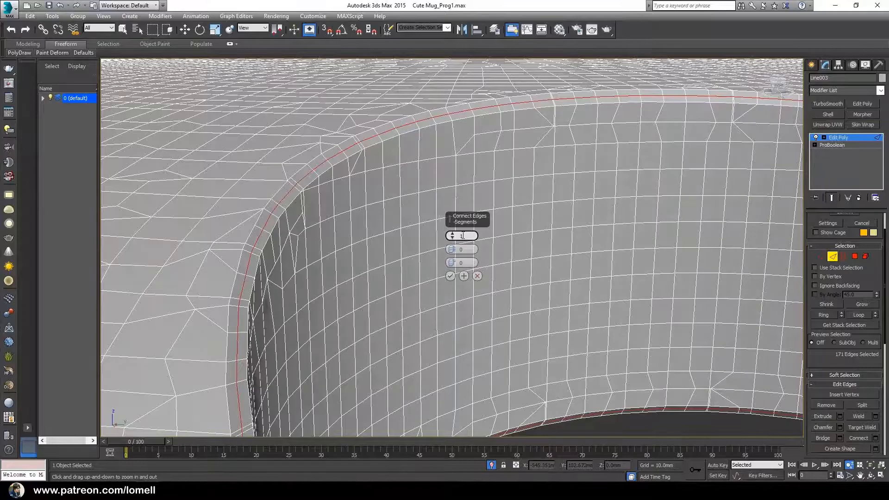
left_click(451, 276)
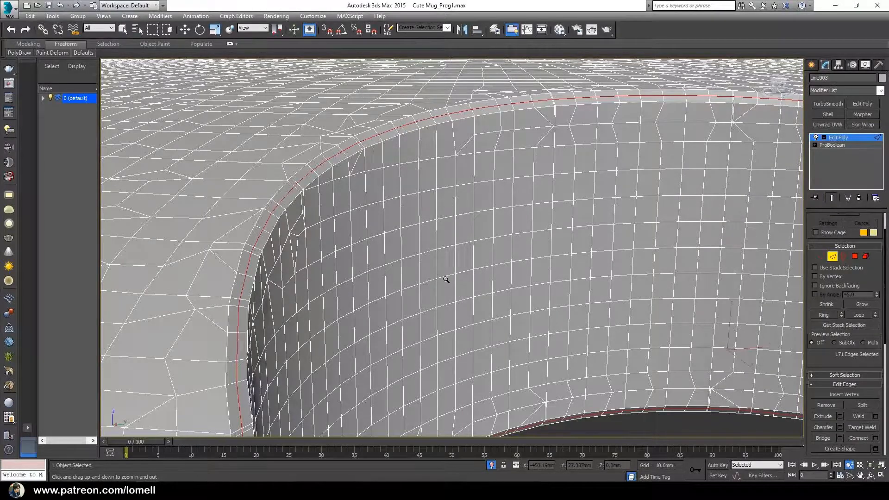
- Try moving the new edge loop upward along Z without a constraint, and undo the move
left_click_drag(445, 280, 440, 258)
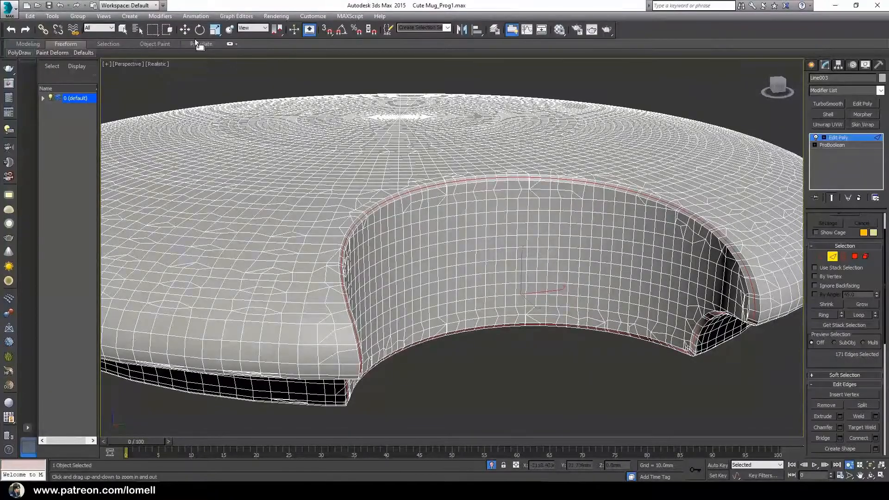
left_click(185, 30)
left_click_drag(521, 265, 520, 105)
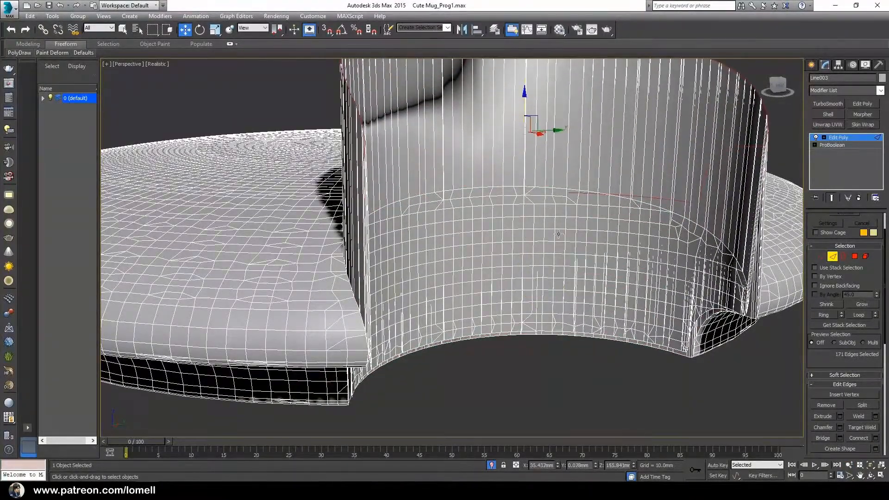
key("ctrl+z")
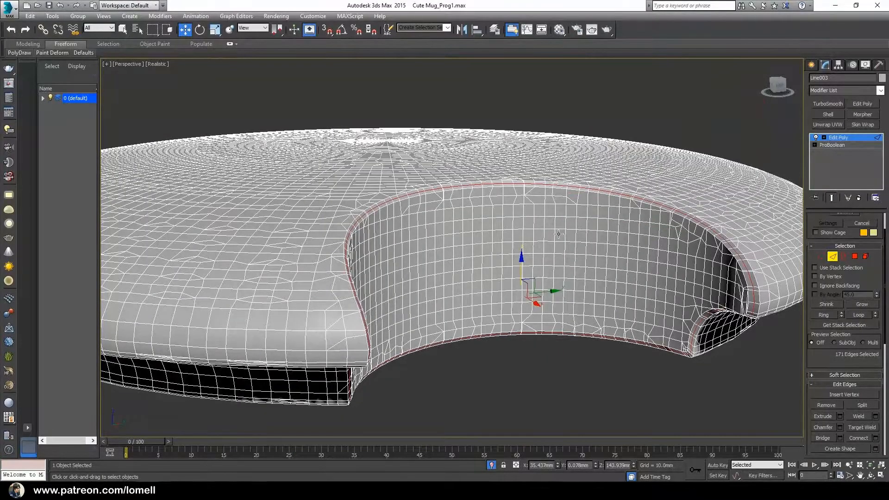
- Nudge the new edge loop slightly along Z with the Normal constraint to round the bridged strip, and reset the constraint to None
scroll(817, 360, "down", 5)
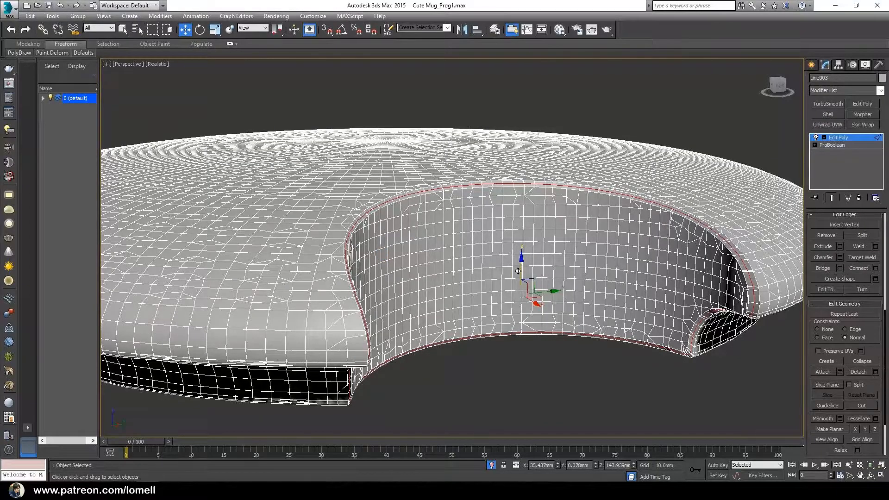
left_click_drag(522, 271, 455, 258)
key("alt+z")
key("w")
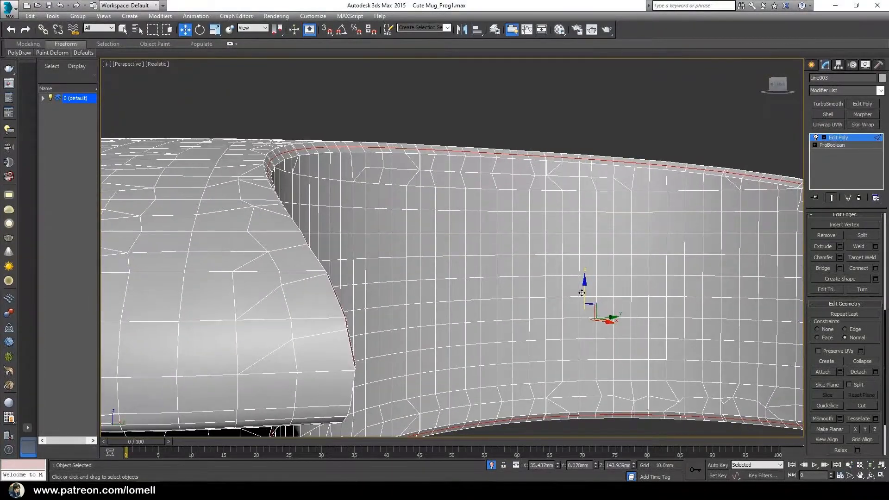
left_click_drag(585, 289, 595, 285)
middle_click_drag(556, 315, 541, 327, "alt")
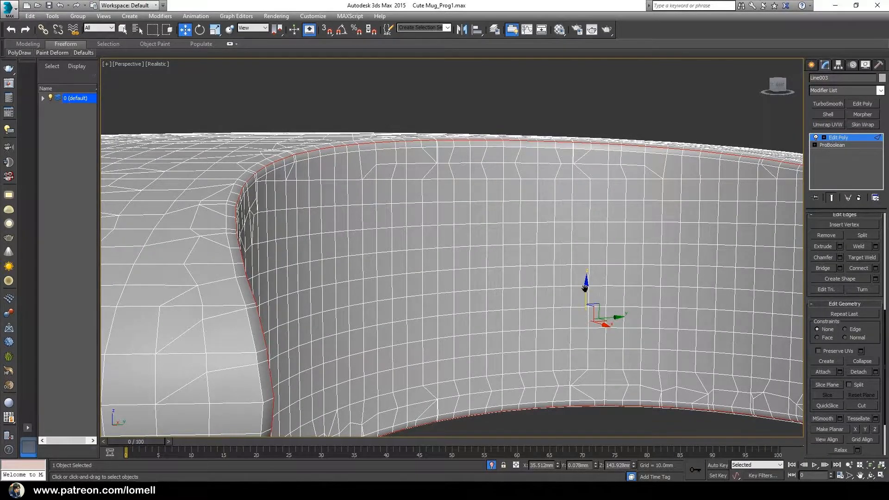
- Chamfer the selected edge loop around the notch rim with an amount of 0.126 mm and 1 segment
scroll(588, 292, "down", 3)
middle_click_drag(588, 292, 574, 294, "alt")
middle_click_drag(337, 242, 320, 227)
middle_click_drag(409, 173, 534, 218, "alt")
right_click(540, 215)
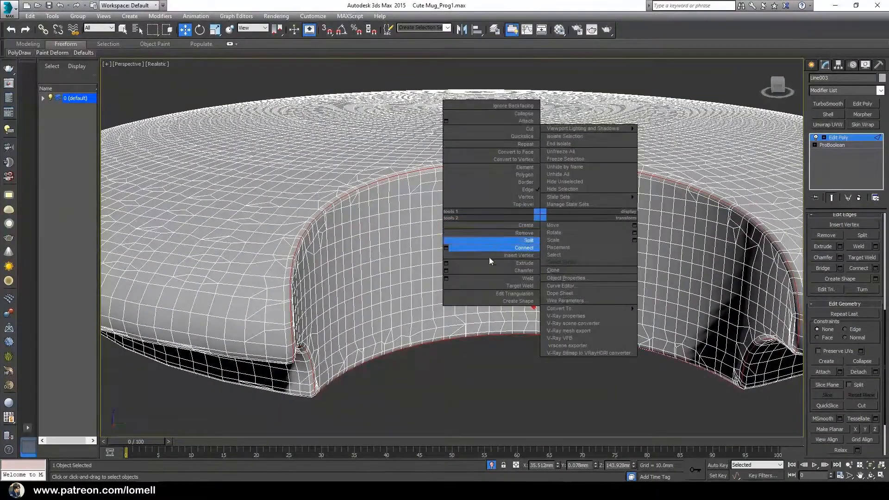
left_click(446, 272)
middle_click_drag(345, 273, 219, 256, "ctrl+alt")
middle_click_drag(315, 222, 331, 261, "ctrl+alt")
middle_click_drag(331, 261, 333, 245, "ctrl+alt")
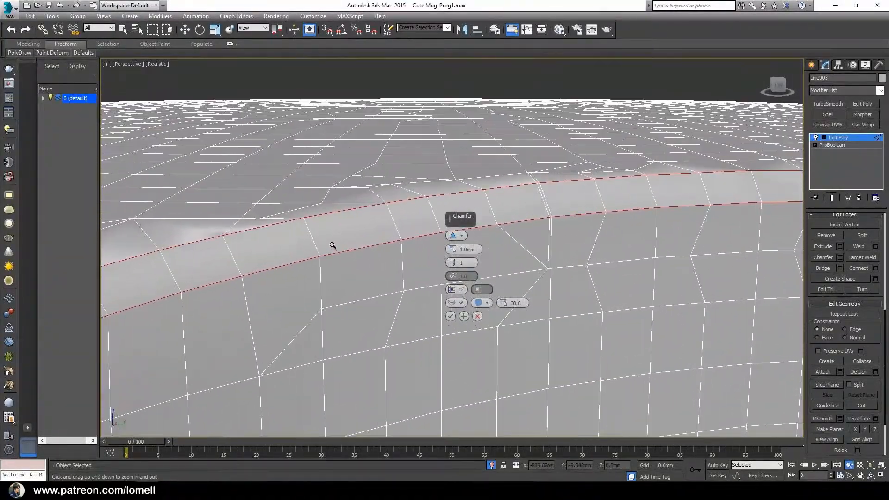
left_click_drag(467, 219, 541, 242)
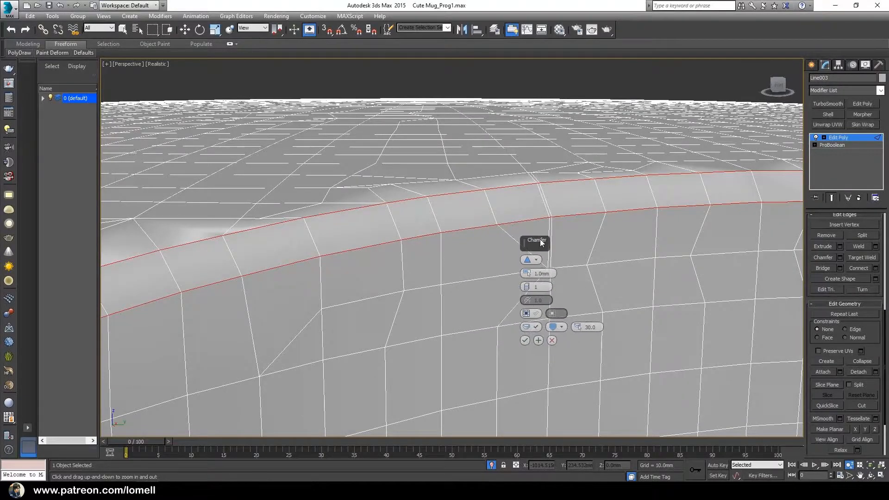
middle_click_drag(373, 284, 485, 293, "ctrl+alt")
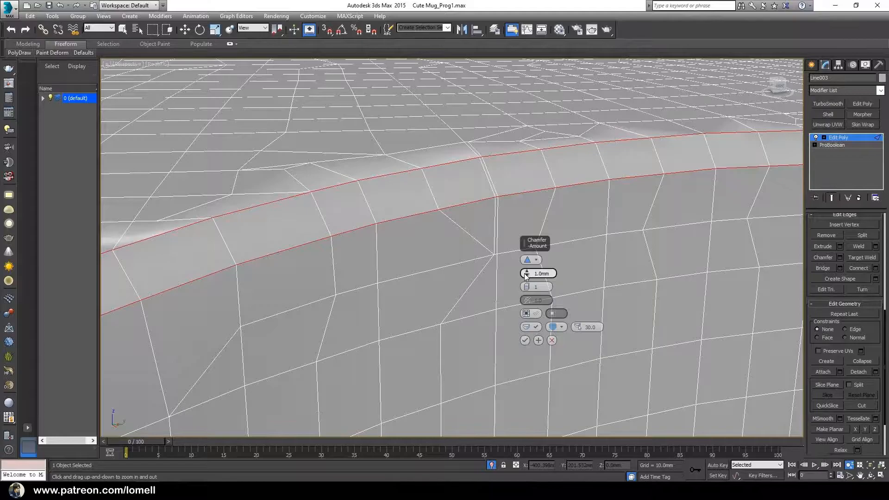
left_click_drag(527, 274, 531, 278)
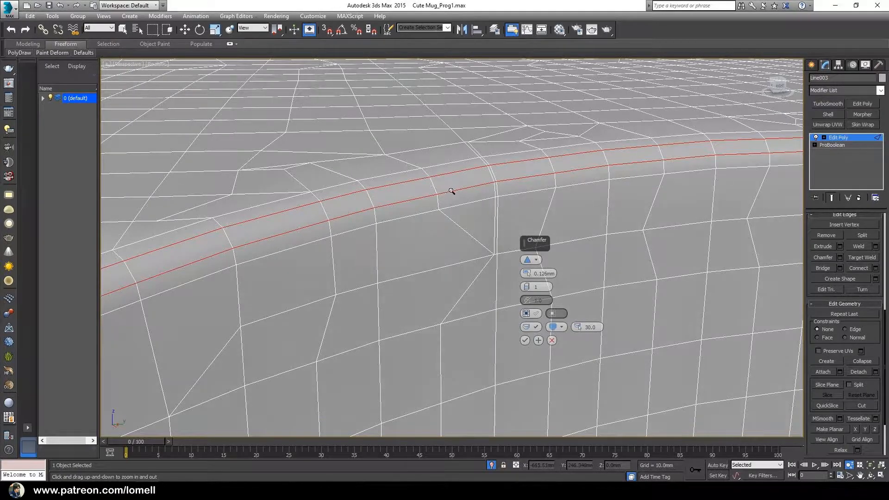
left_click(525, 340)
- Leave edge editing on the lid and end its isolation to show the whole mug with nothing selected
scroll(511, 340, "down", 3)
middle_click_drag(421, 244, 378, 268)
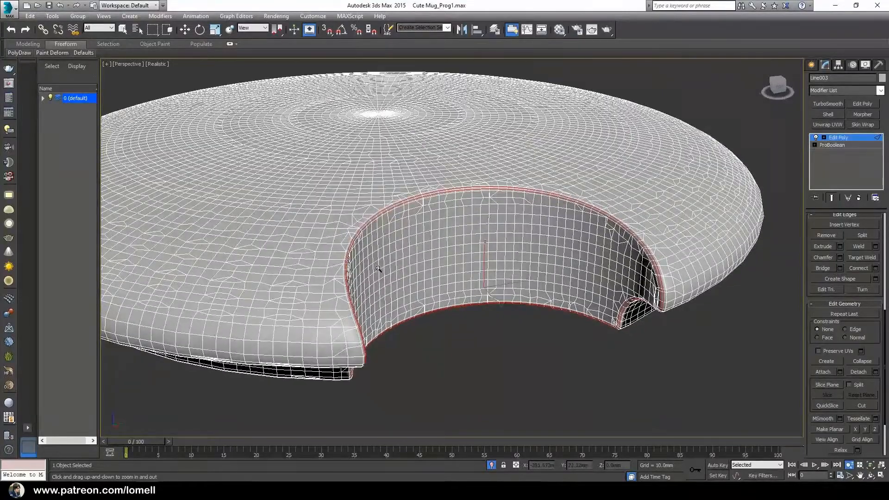
left_click(852, 137)
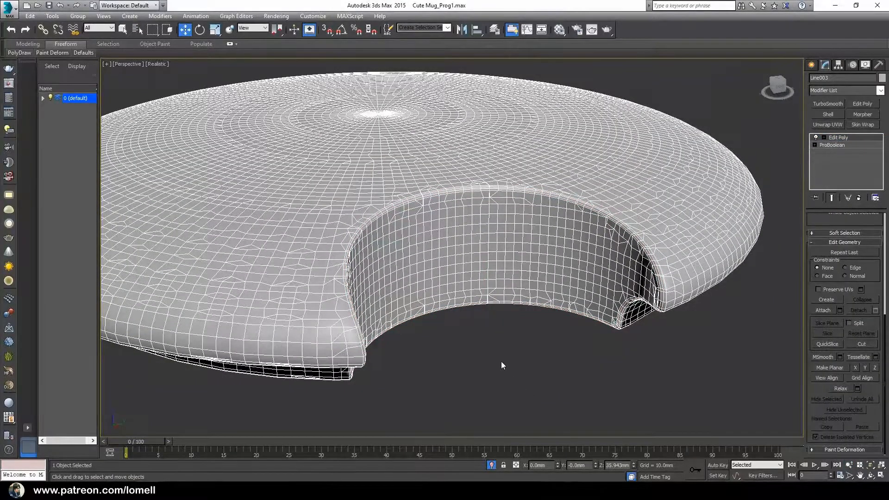
left_click(542, 391)
middle_click_drag(519, 319, 413, 240, "alt")
left_click(380, 289)
middle_click_drag(380, 289, 392, 257, "alt")
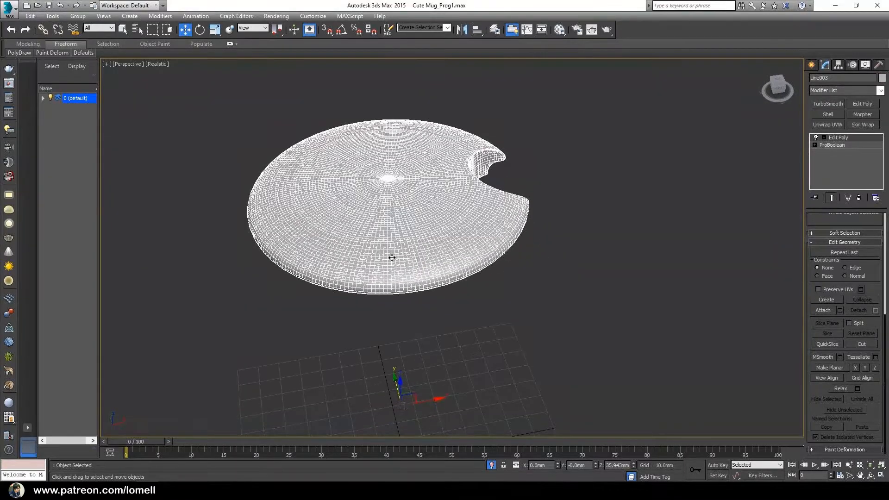
left_click(492, 465)
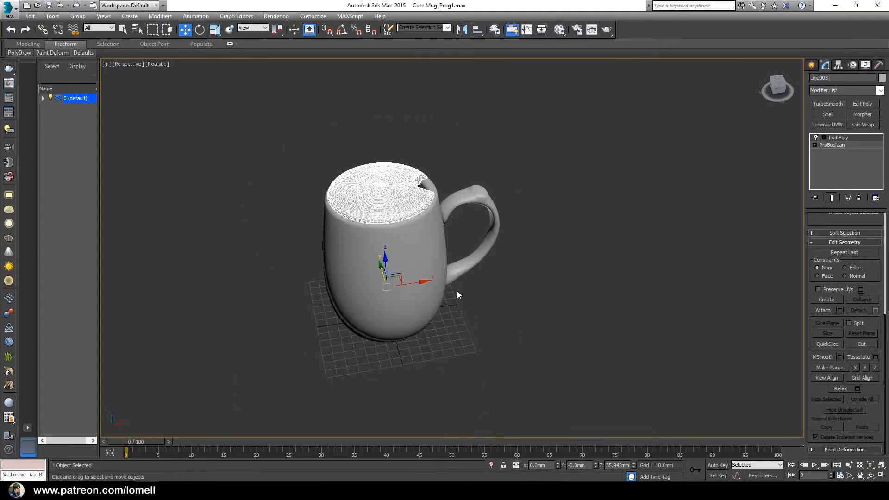
middle_click_drag(438, 298, 492, 278)
left_click(590, 349)
scroll(534, 349, "up", 2)
middle_click_drag(492, 277, 466, 313, "alt")
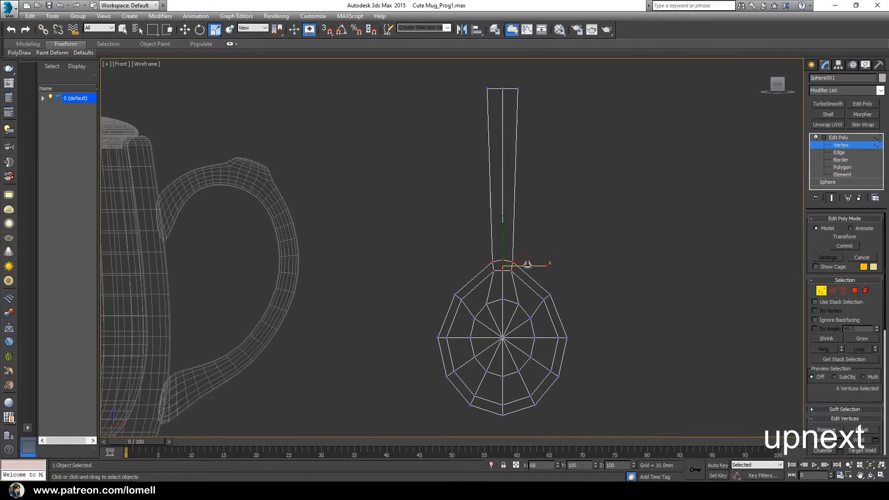
- Connect the spoon handle's lengthwise edges with 3 segments and add a Shell modifier to the spoon
right_click(674, 248)
left_click(582, 283)
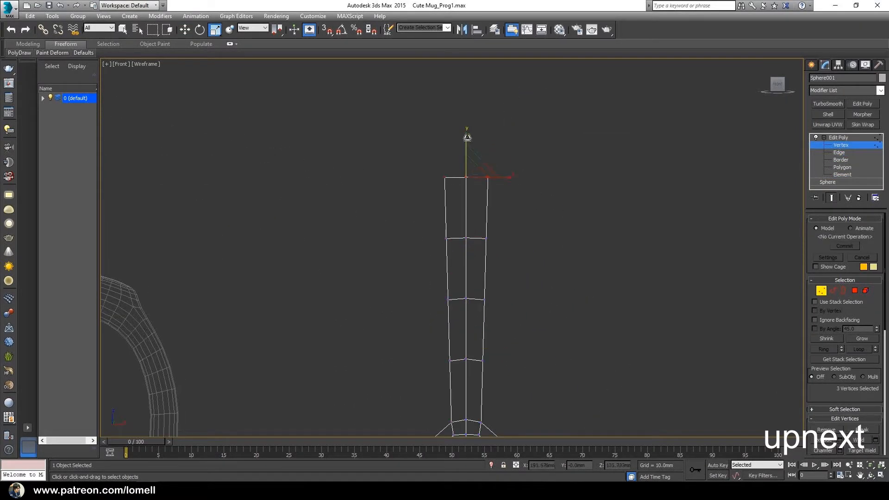
left_click(829, 114)
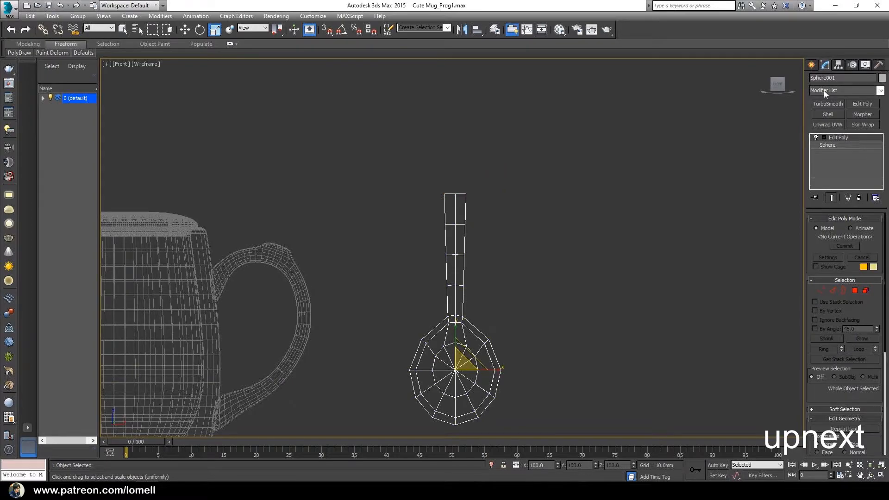